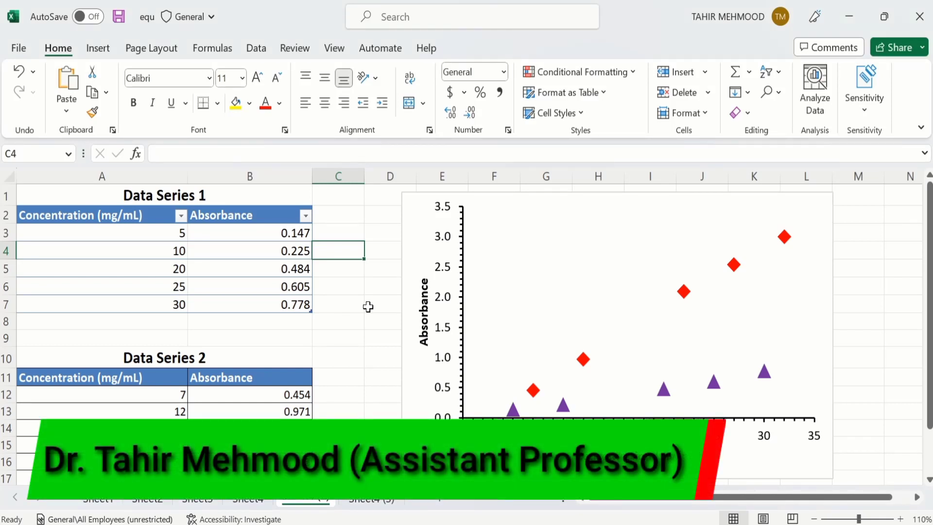
Step: Select each data series in the formatted scatter chart to examine its markers and source range
mouse_move(592, 345)
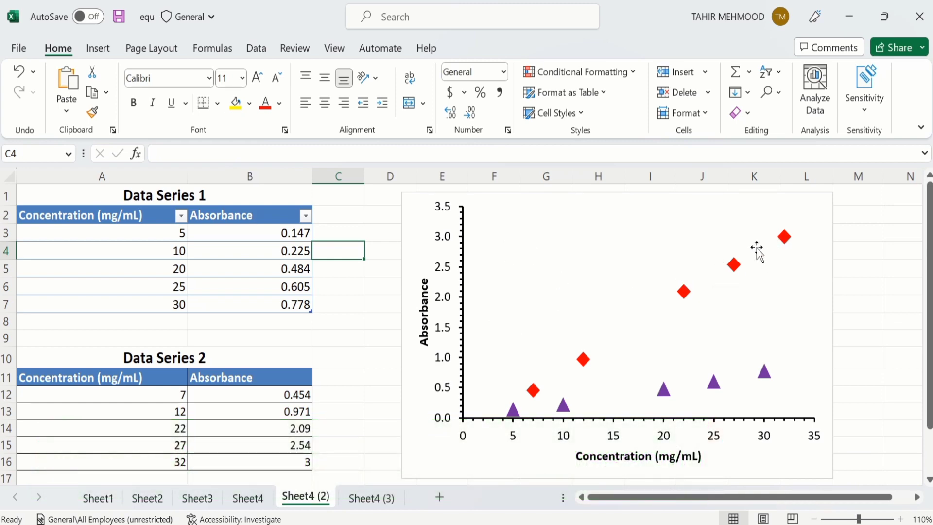
click(714, 384)
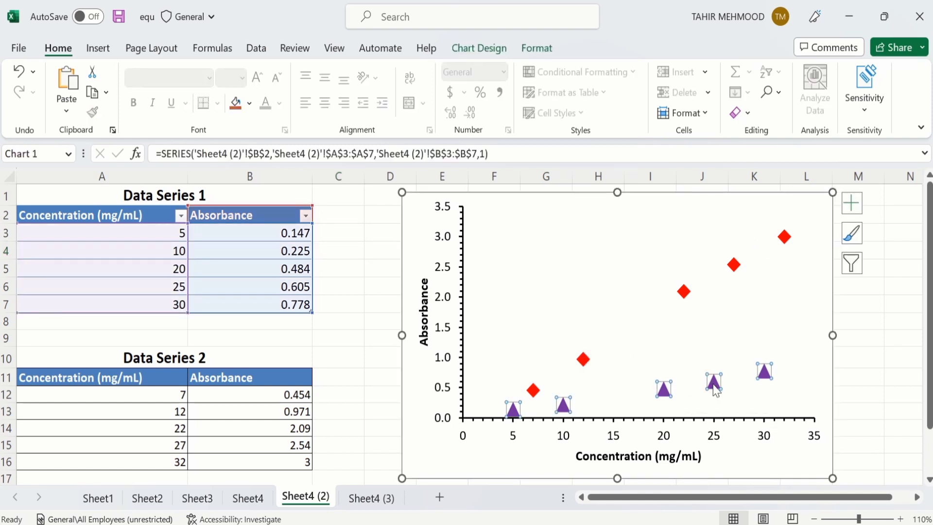
click(583, 360)
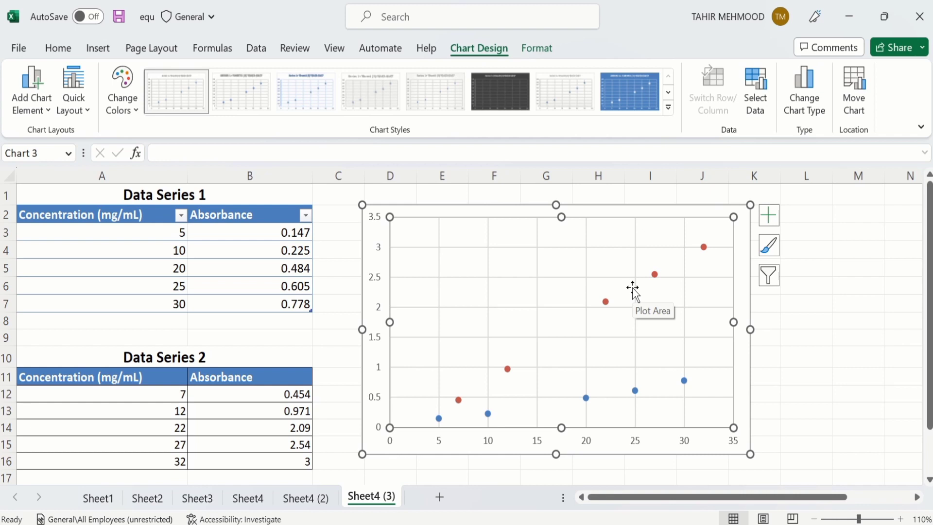
Step: Select both series in the unformatted Sheet4 (3) scatter chart to examine which data table each one plots
mouse_move(606, 303)
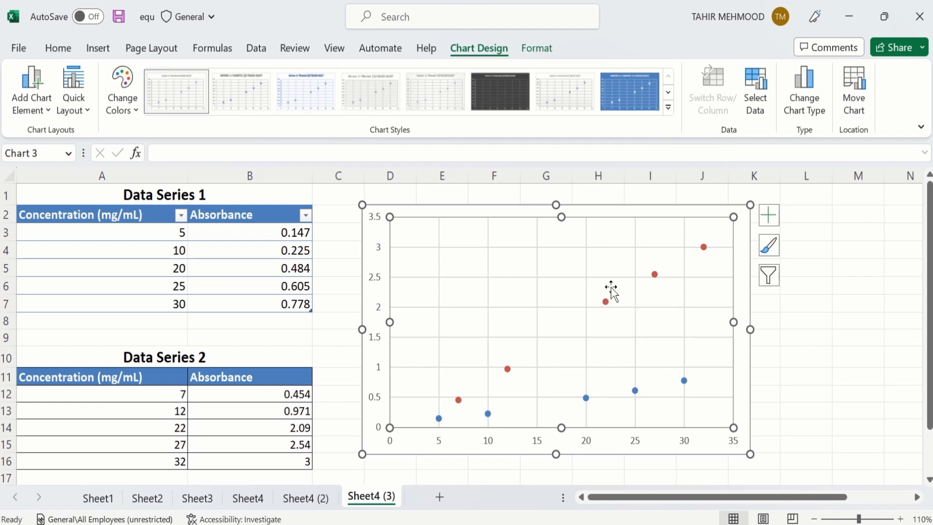
click(606, 302)
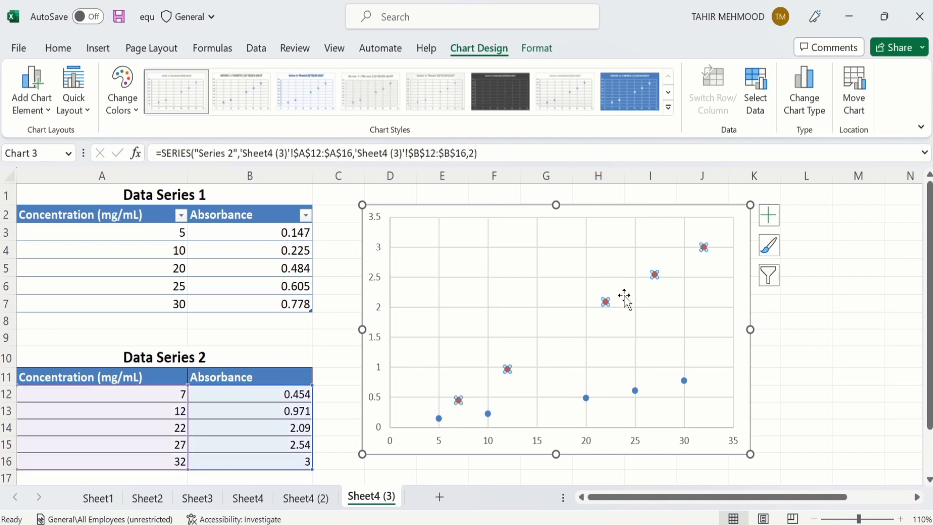
mouse_move(703, 249)
click(636, 393)
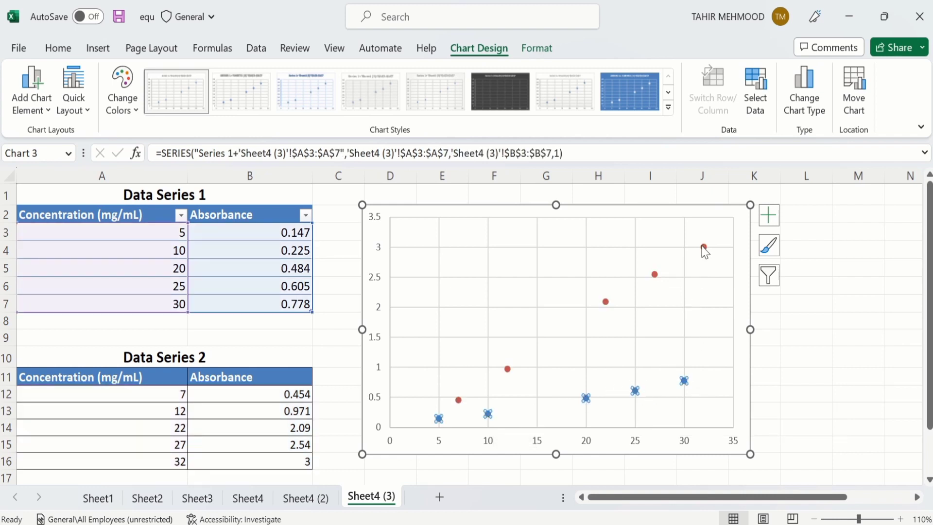
mouse_move(606, 303)
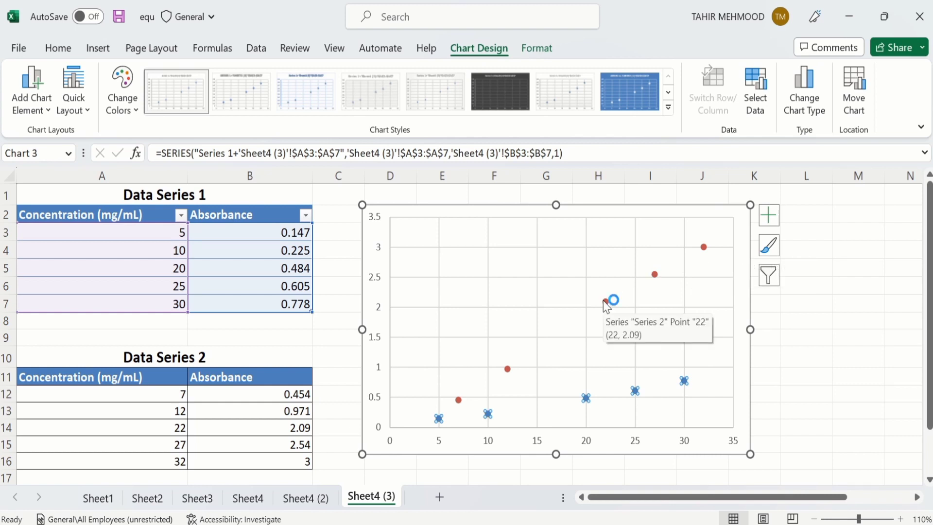
Step: Format the Series 2 data points with the built-in diamond marker type
click(606, 302)
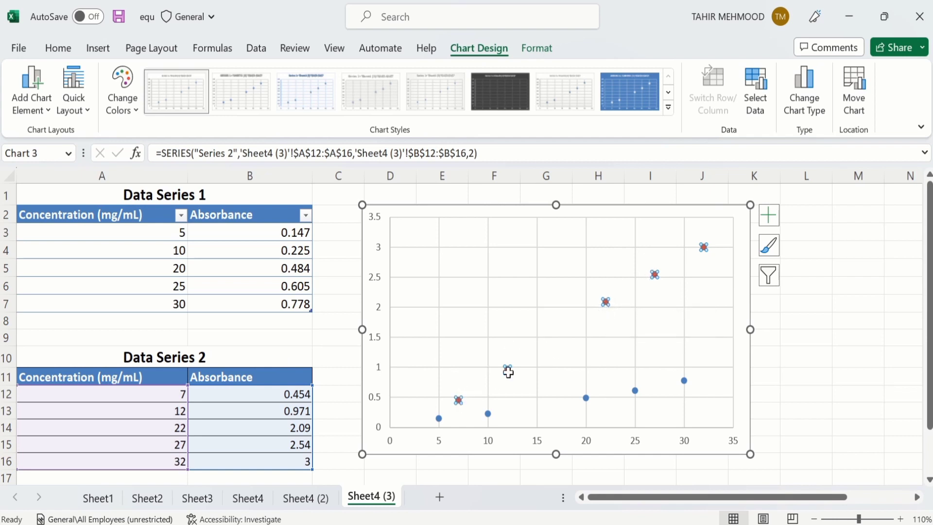
right_click(605, 302)
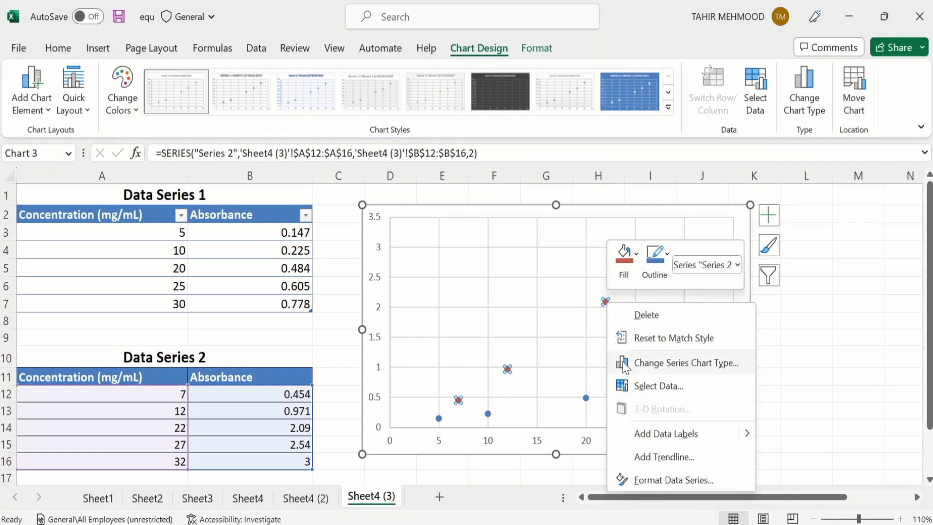
click(659, 482)
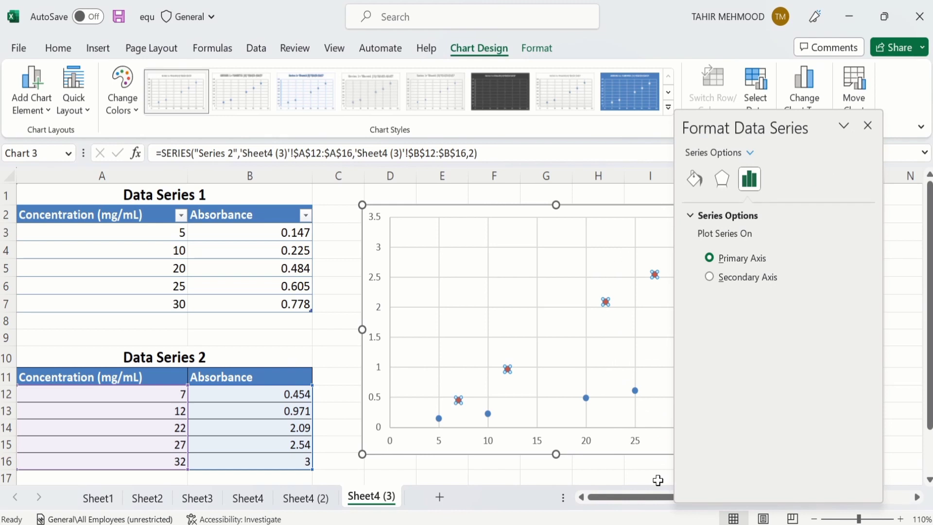
click(694, 180)
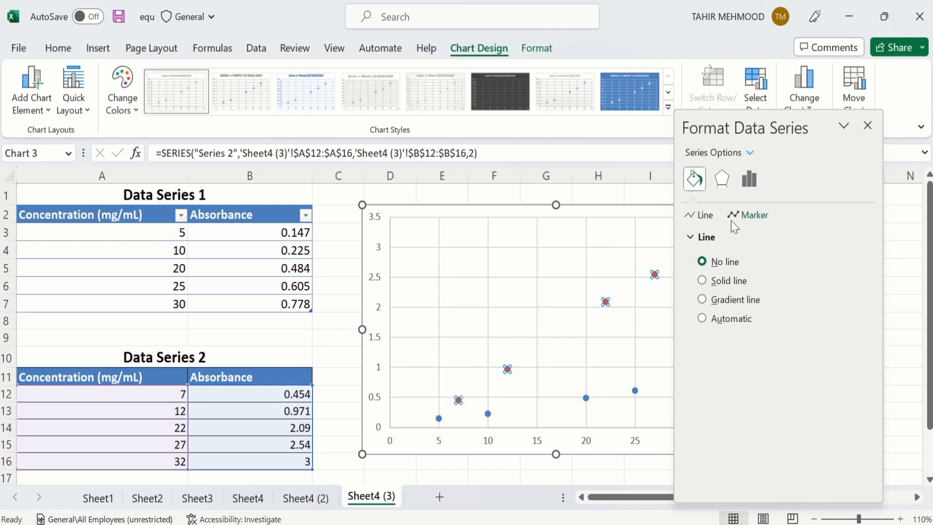
click(756, 219)
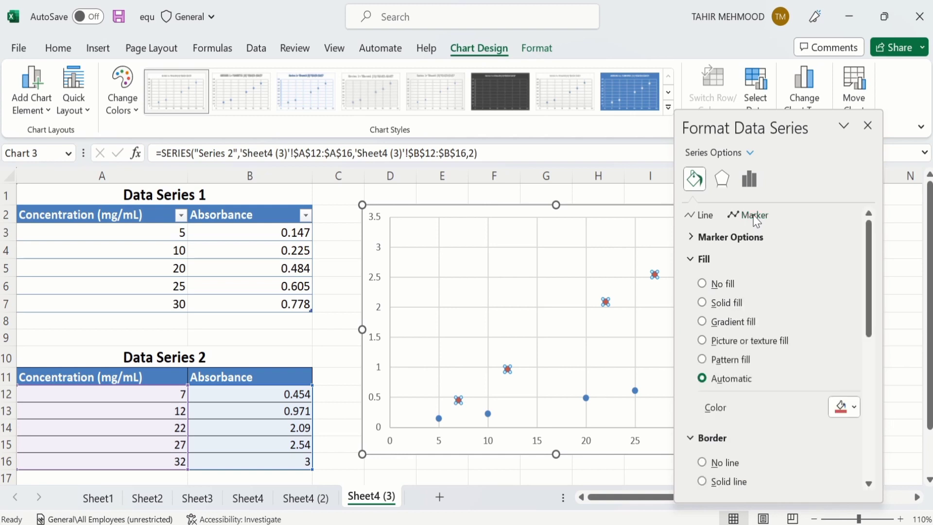
click(720, 237)
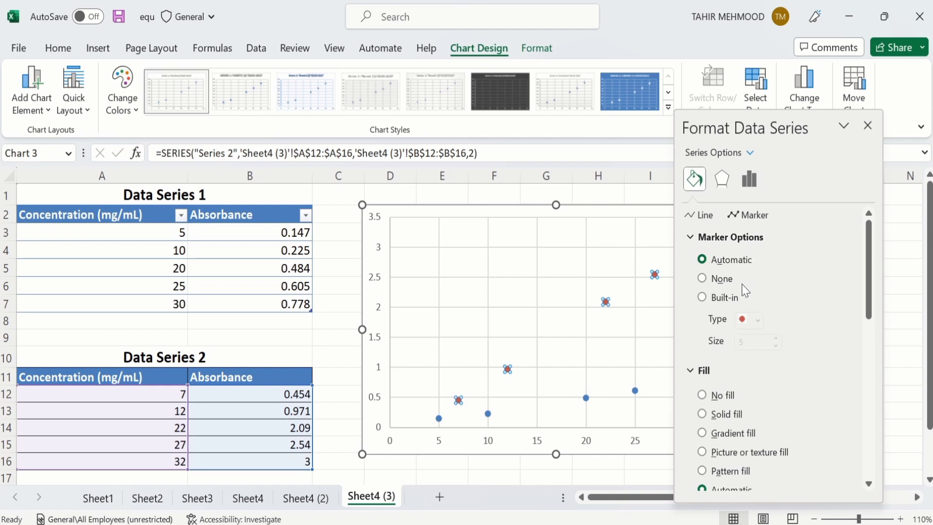
click(702, 301)
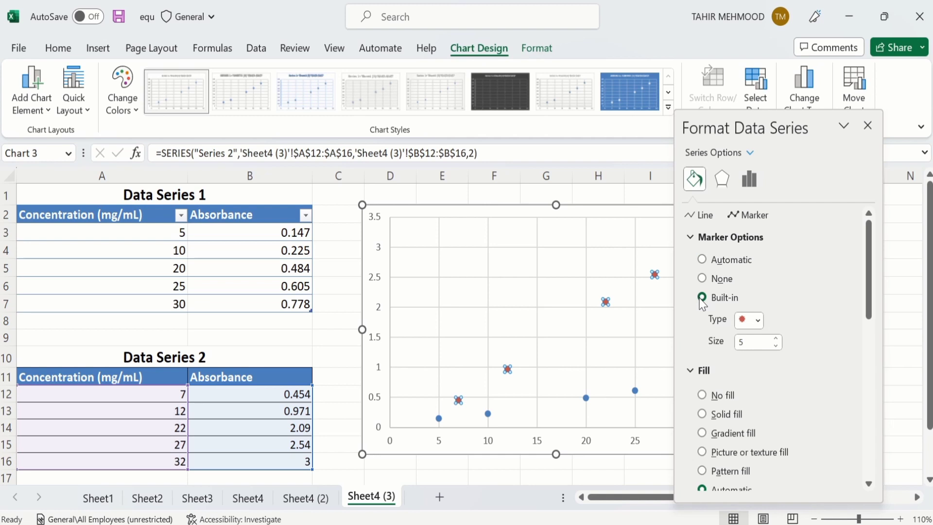
click(759, 322)
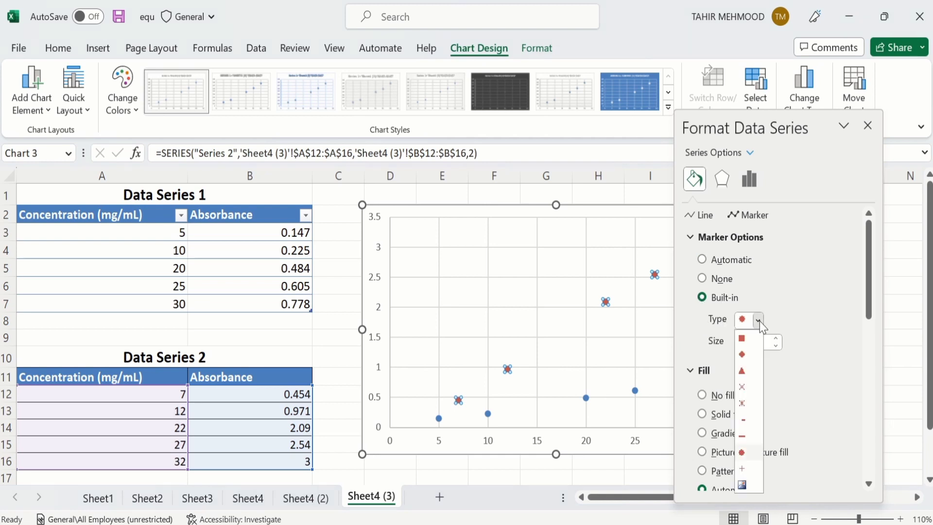
click(743, 354)
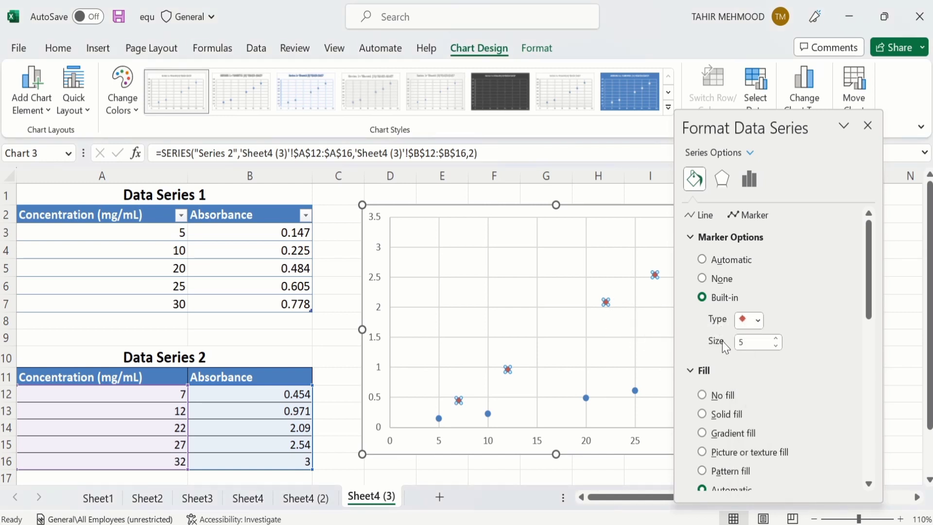
Step: Increase the Series 2 marker size to 20
click(776, 338)
click(776, 338)
click(776, 338)
click(776, 338)
click(776, 338)
click(776, 338)
click(777, 338)
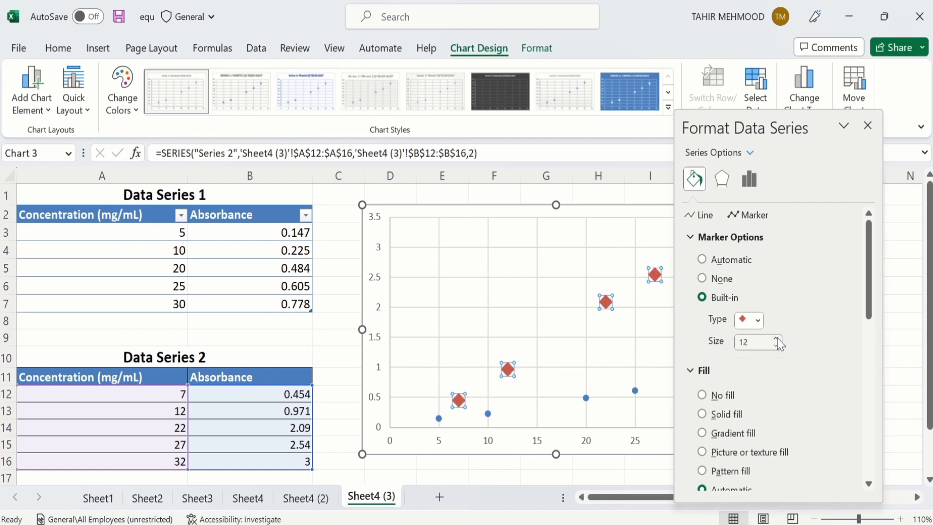
click(776, 339)
click(777, 338)
click(776, 339)
click(777, 339)
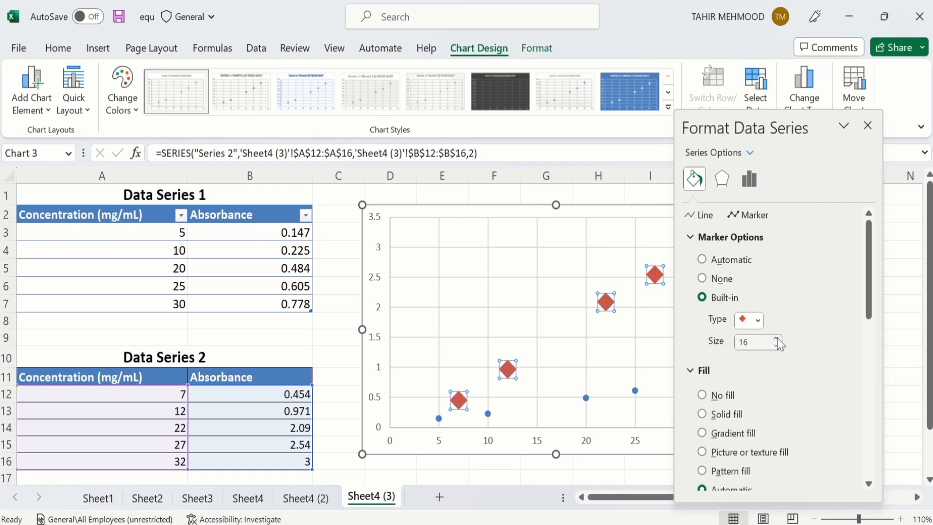
click(777, 339)
click(776, 339)
click(776, 338)
click(776, 339)
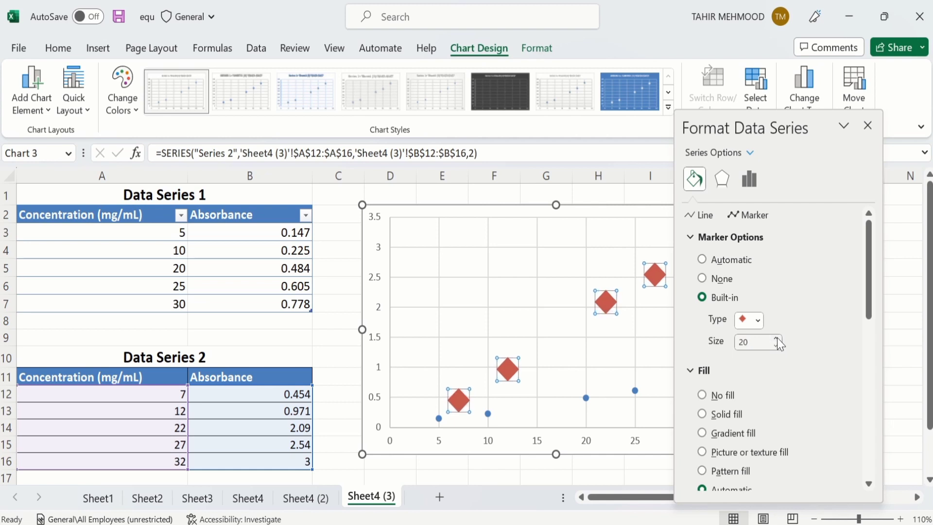
Step: Try the circle marker type on Series 2, and change it to the X-shaped type
click(758, 321)
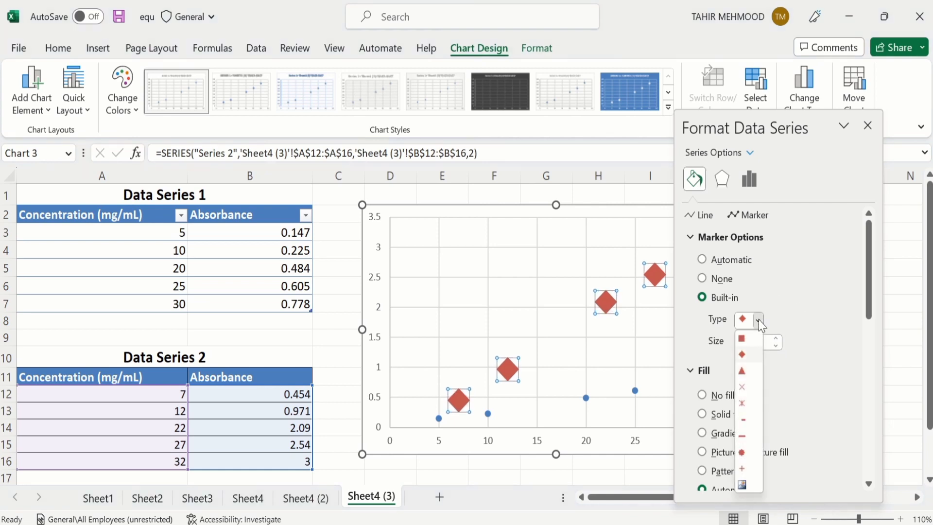
click(747, 453)
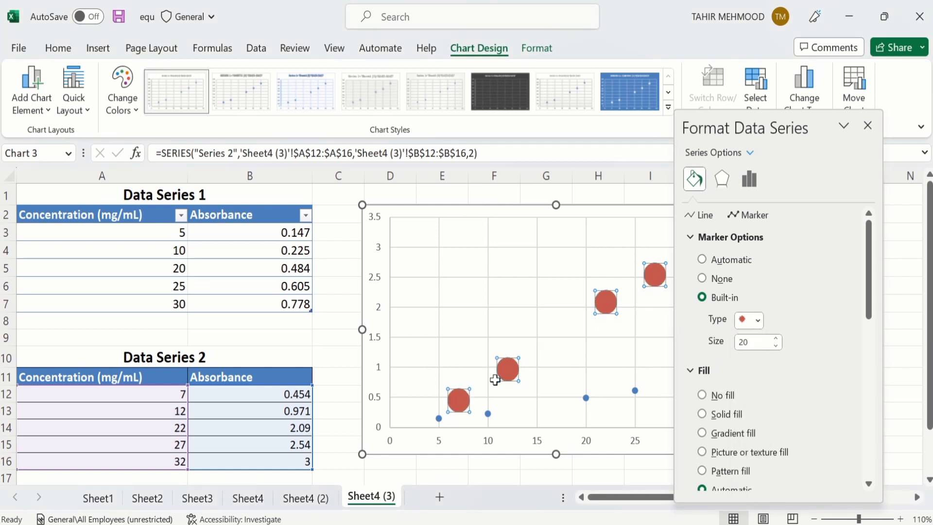
click(758, 323)
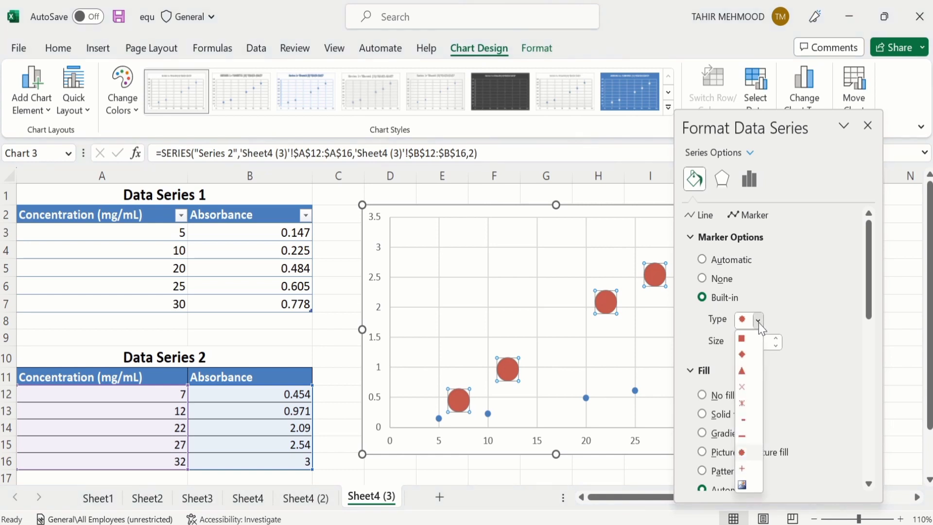
click(744, 392)
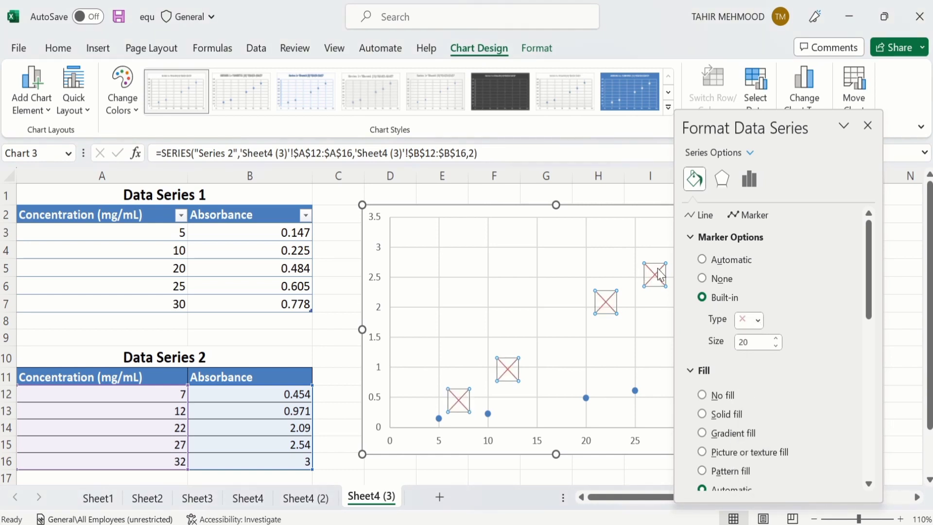
mouse_move(604, 303)
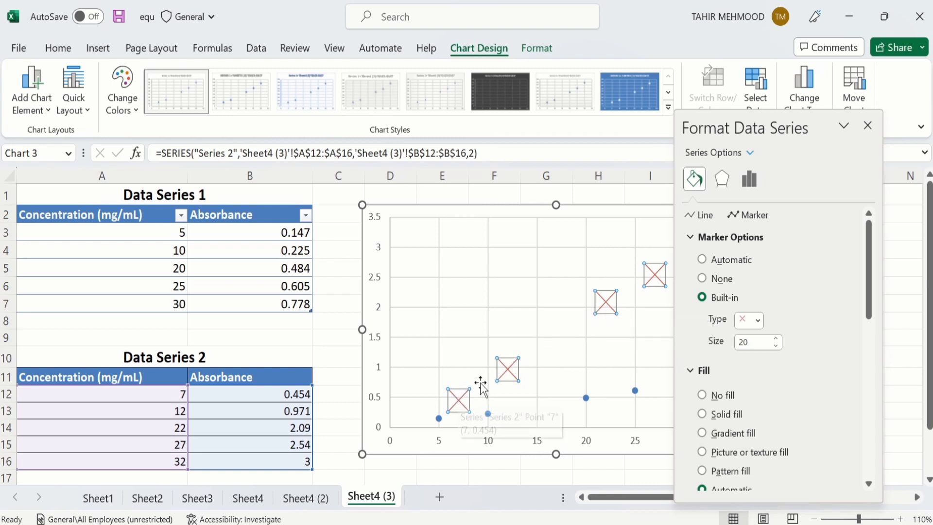
mouse_move(653, 284)
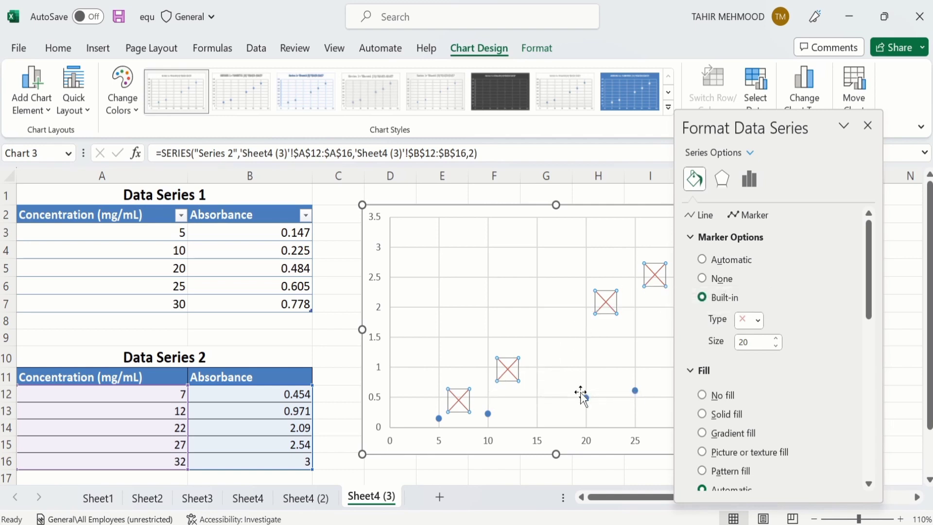
Step: Format the blue Series 1 data points with the built-in triangle marker type
mouse_move(587, 402)
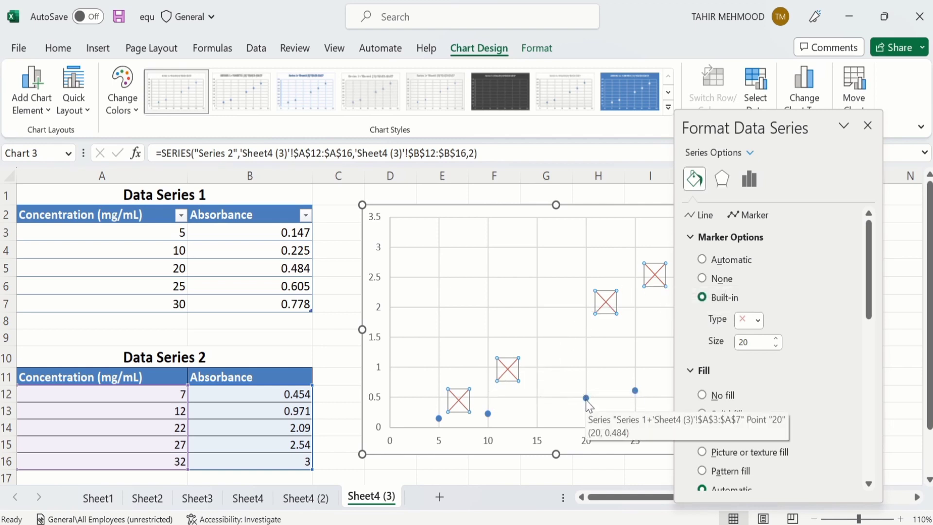
click(586, 399)
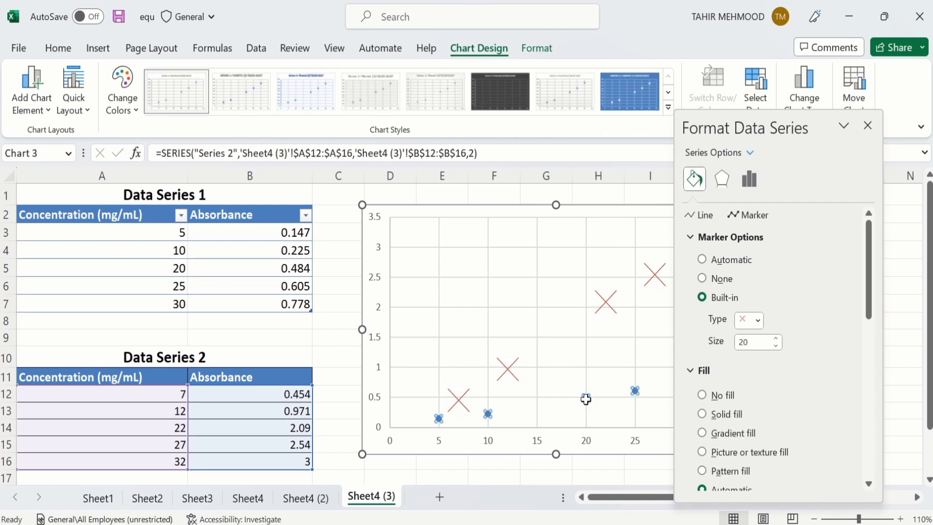
click(702, 298)
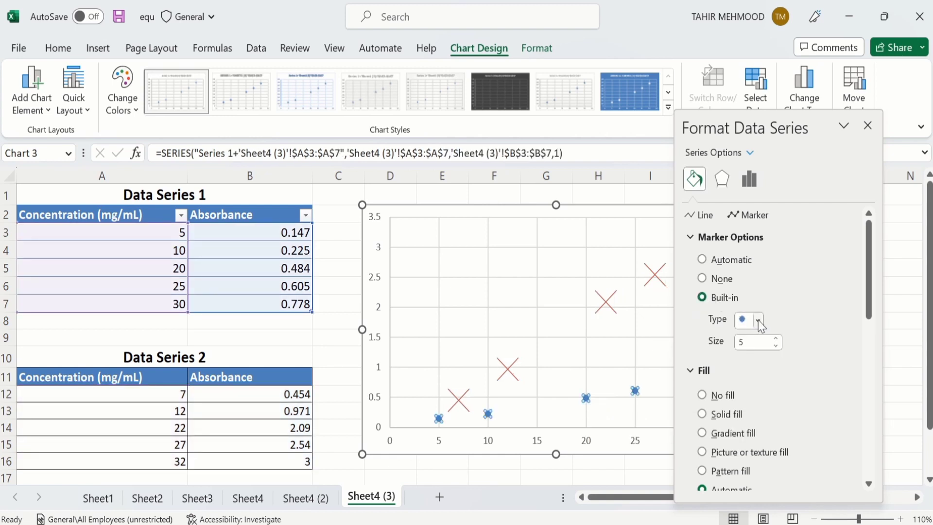
click(758, 320)
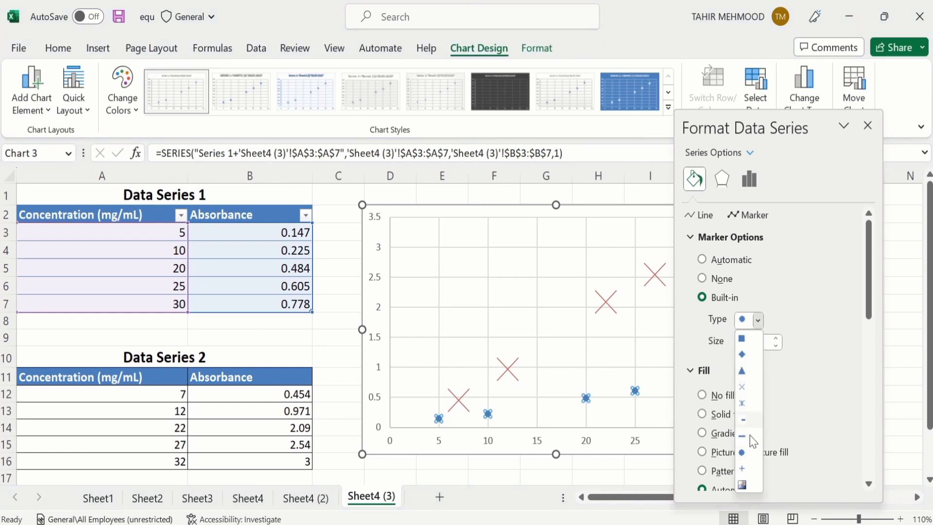
click(742, 371)
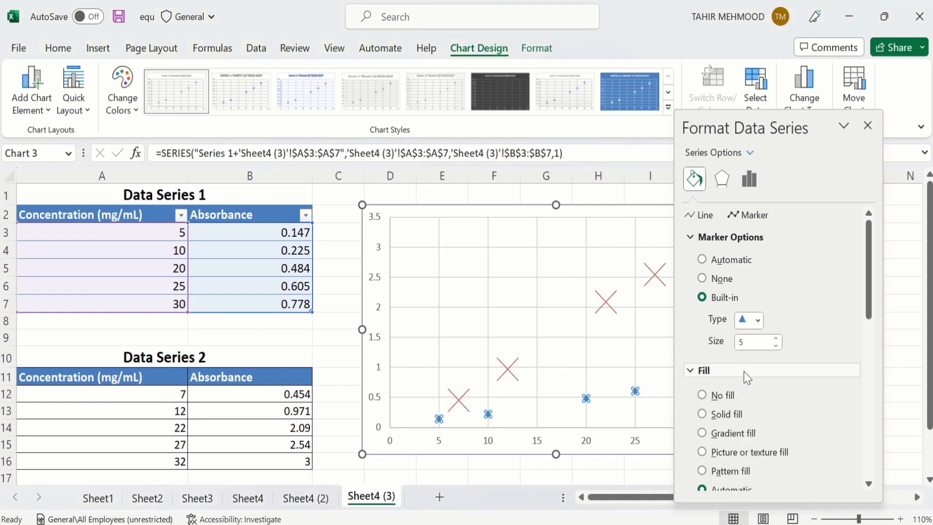
Step: Increase the Series 1 marker size to 11
click(776, 338)
click(777, 338)
click(776, 338)
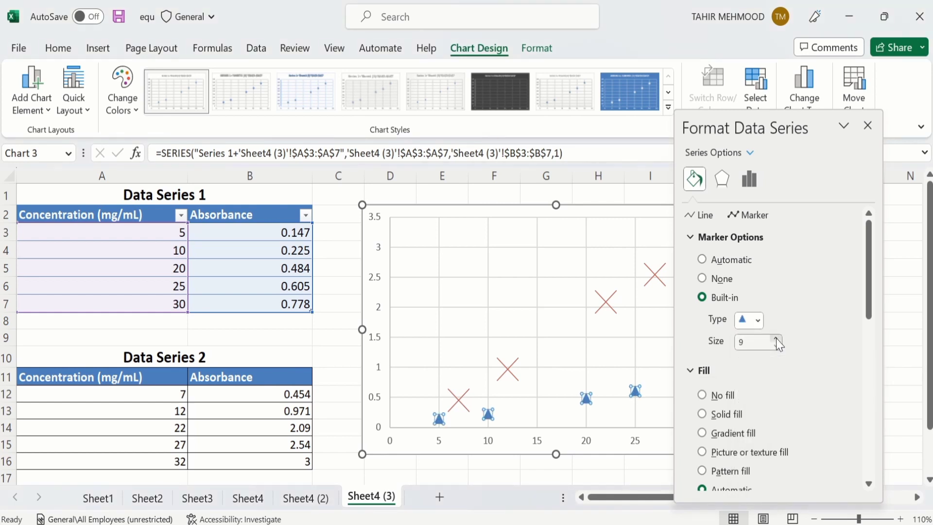
click(777, 338)
click(776, 338)
click(776, 338)
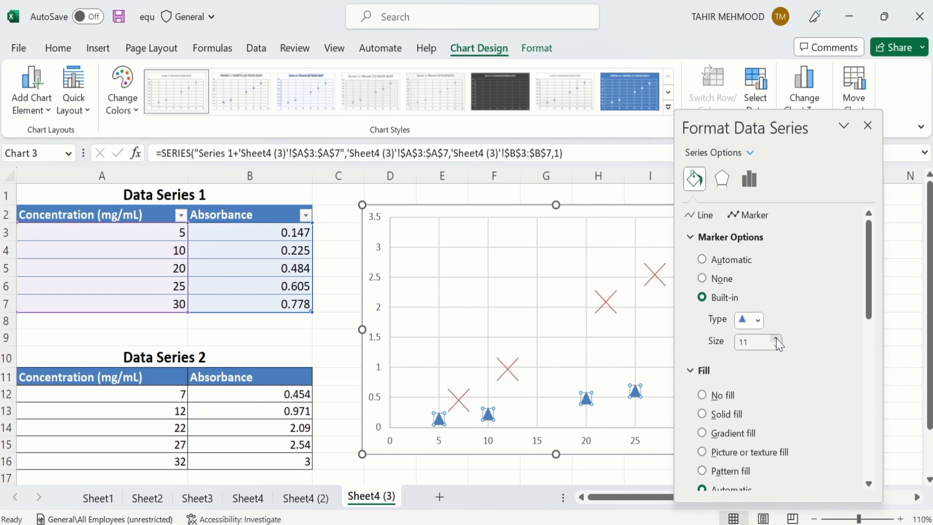
Step: Try the Apple picture file from the Desktop as the Series 1 marker
click(758, 319)
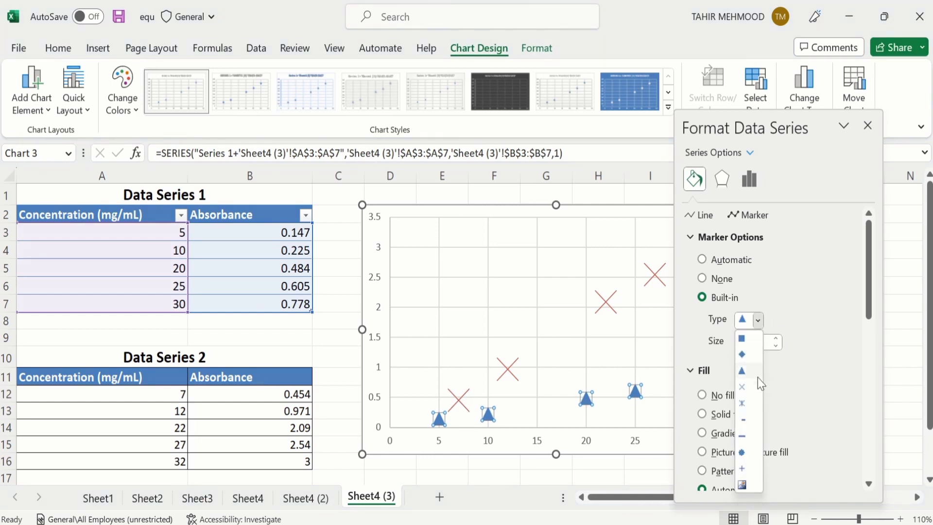
click(748, 485)
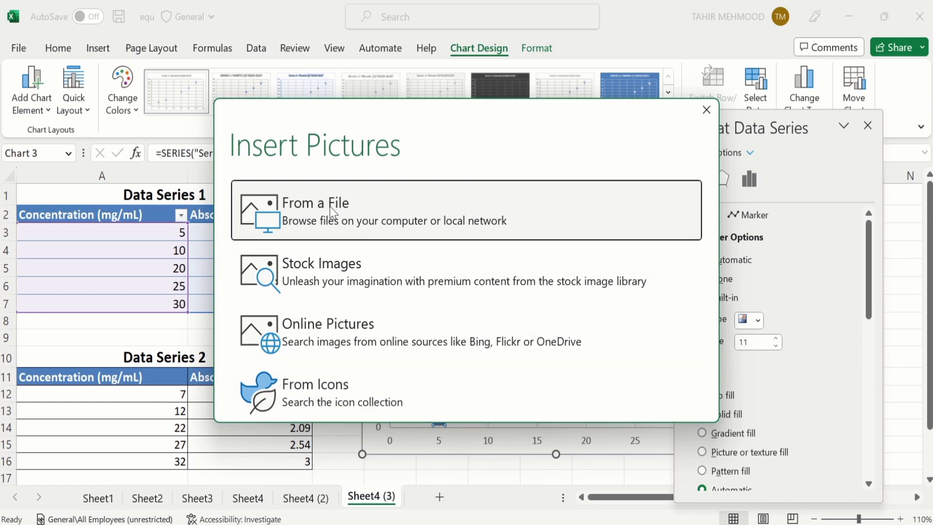
click(333, 212)
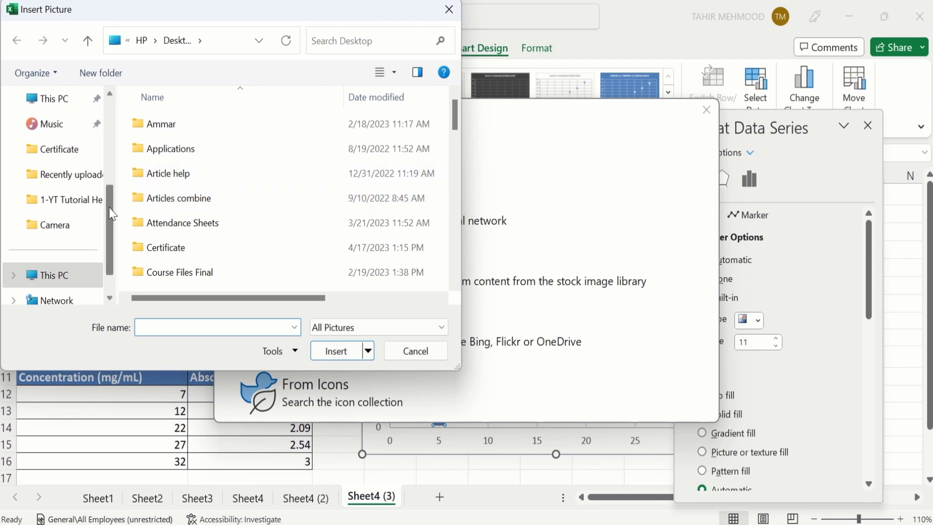
drag(110, 209, 118, 140)
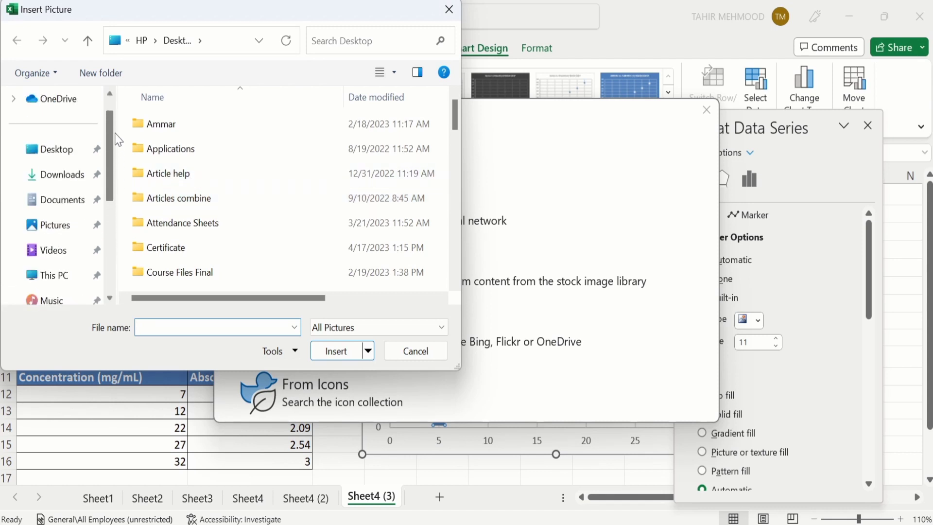
click(61, 155)
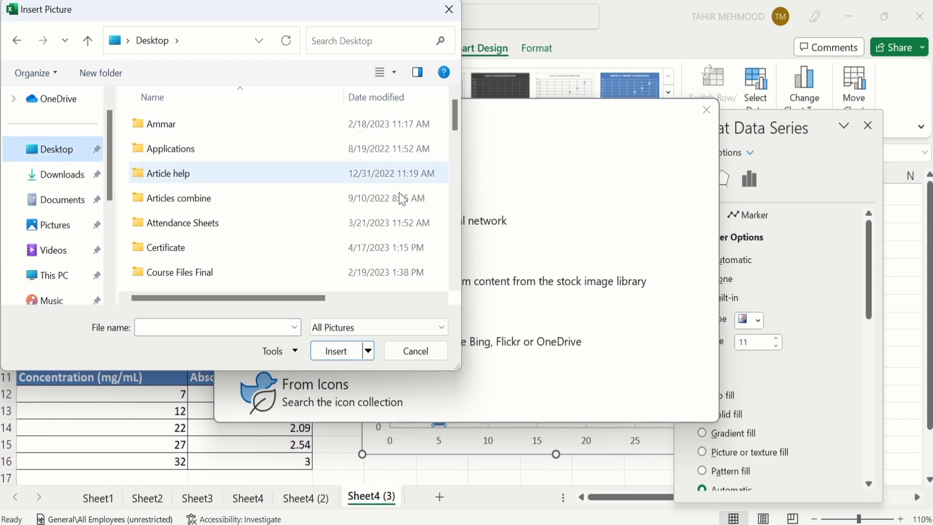
drag(456, 124, 456, 245)
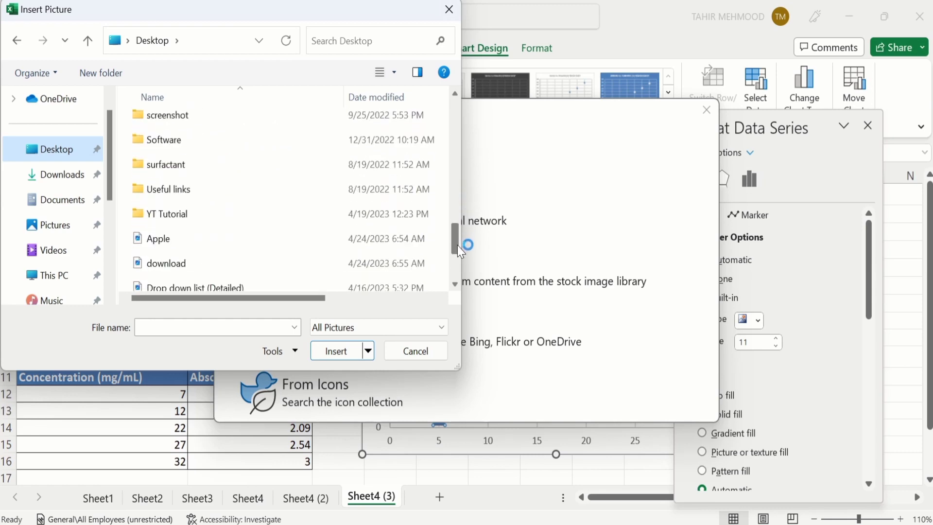
click(276, 239)
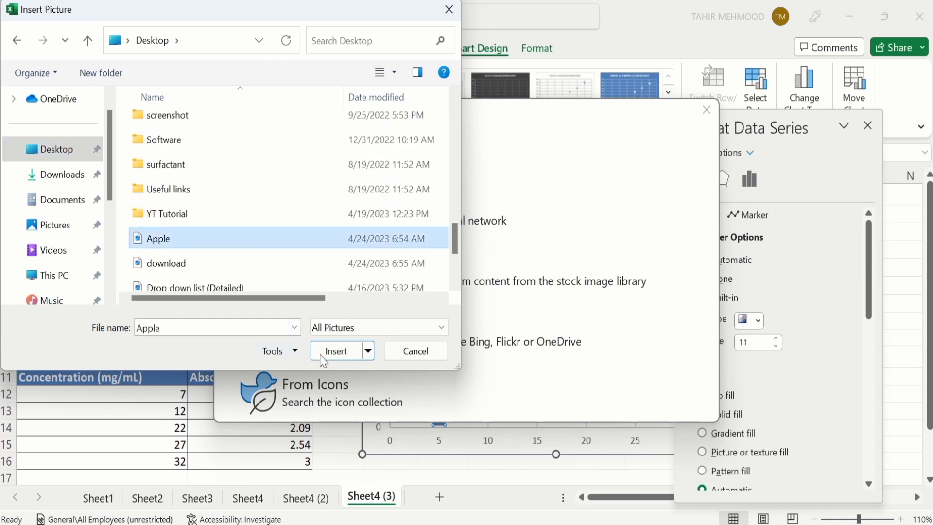
click(336, 350)
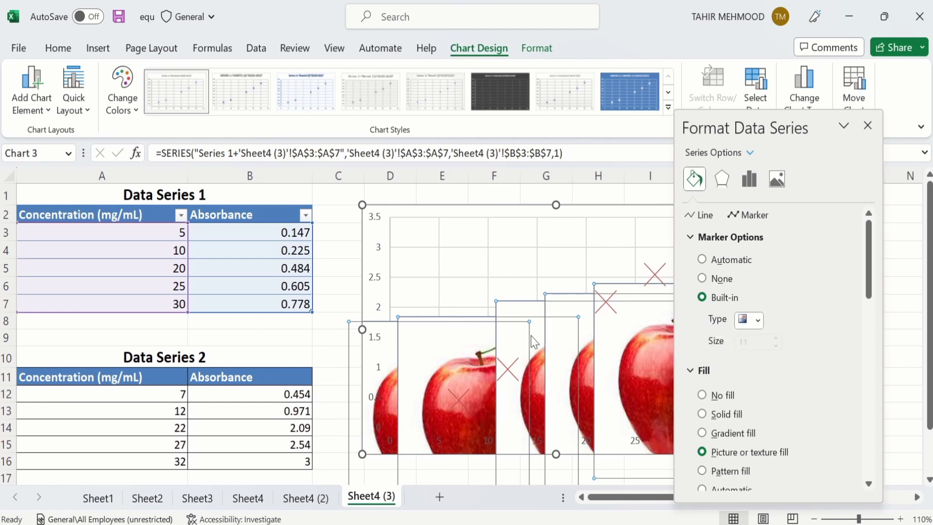
Step: Remove the fill from the square Series 2 markers
mouse_move(568, 334)
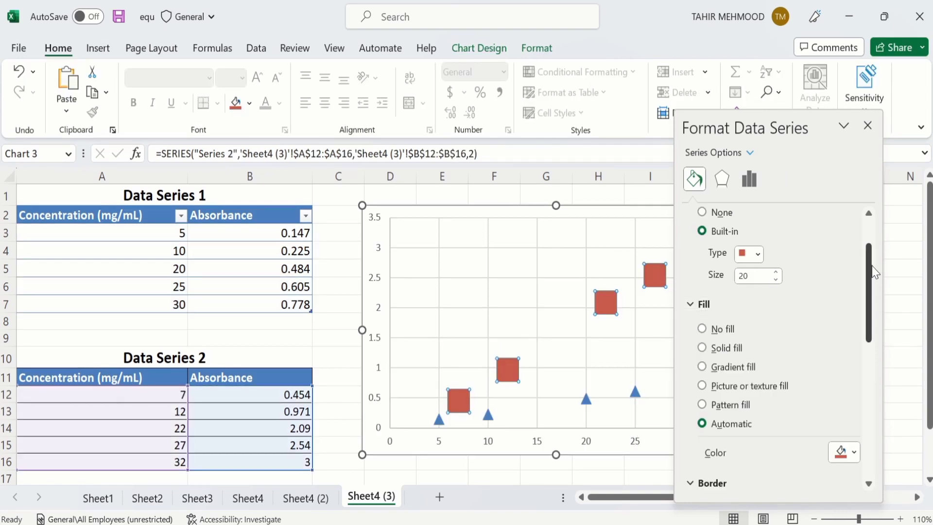
drag(874, 272, 874, 296)
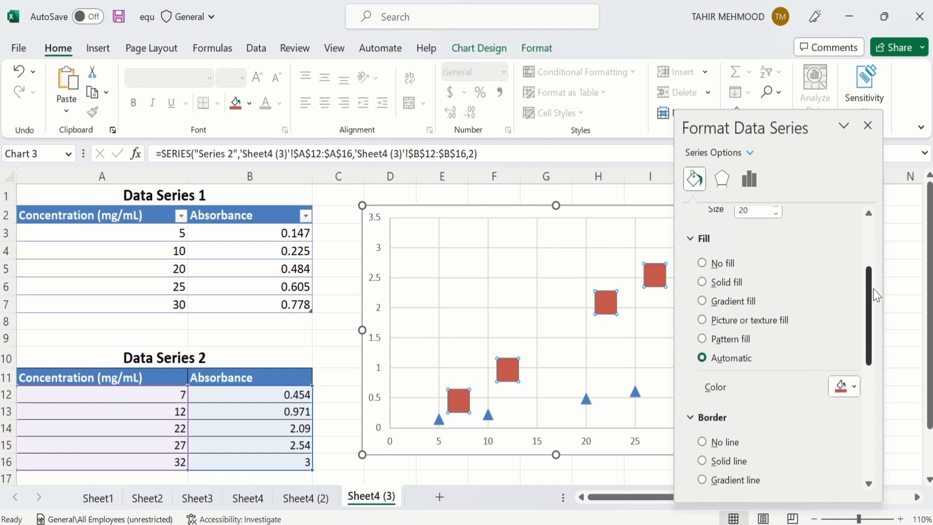
click(703, 263)
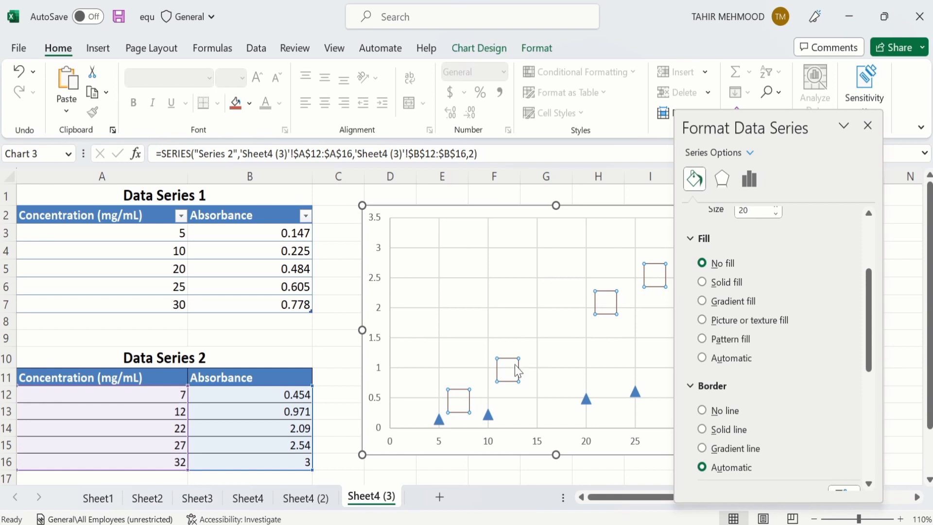
Step: Apply a solid fill to the Series 2 markers, trying dark blue and changing it to olive green
click(702, 282)
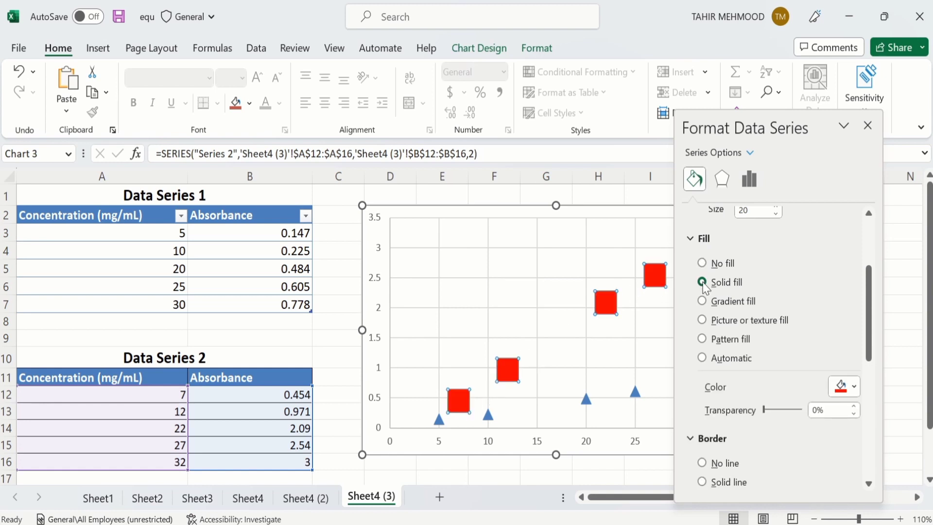
click(855, 389)
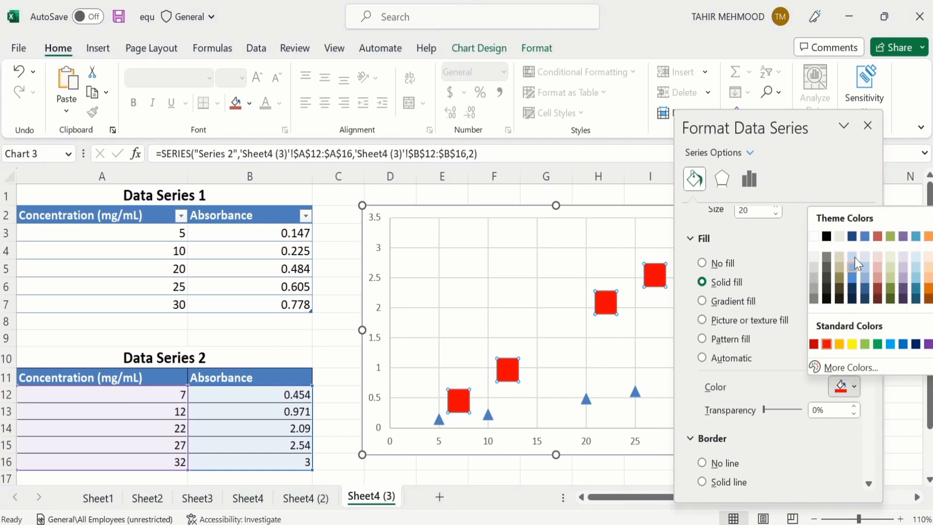
click(855, 243)
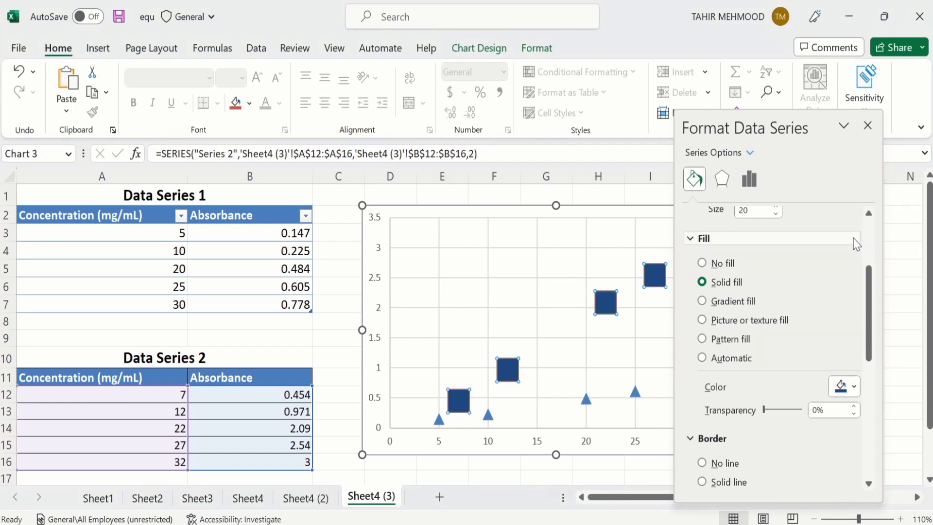
click(854, 389)
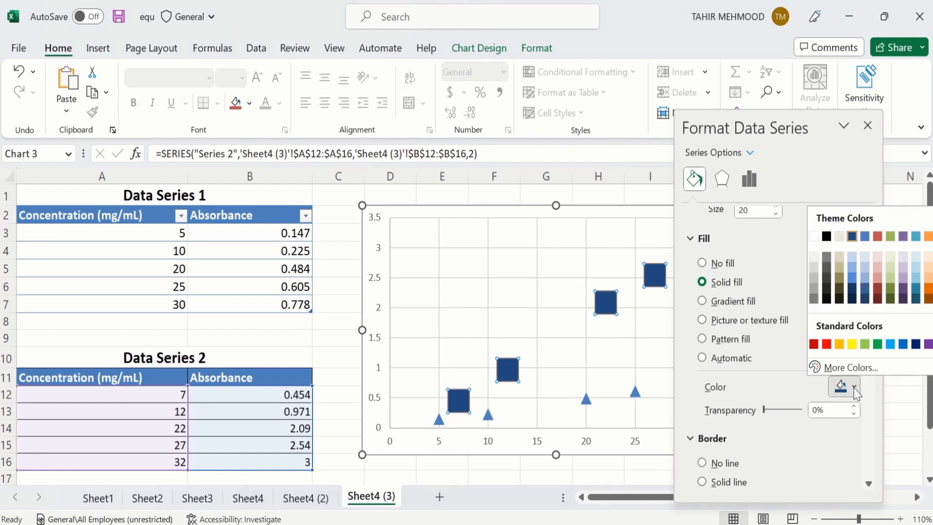
click(891, 237)
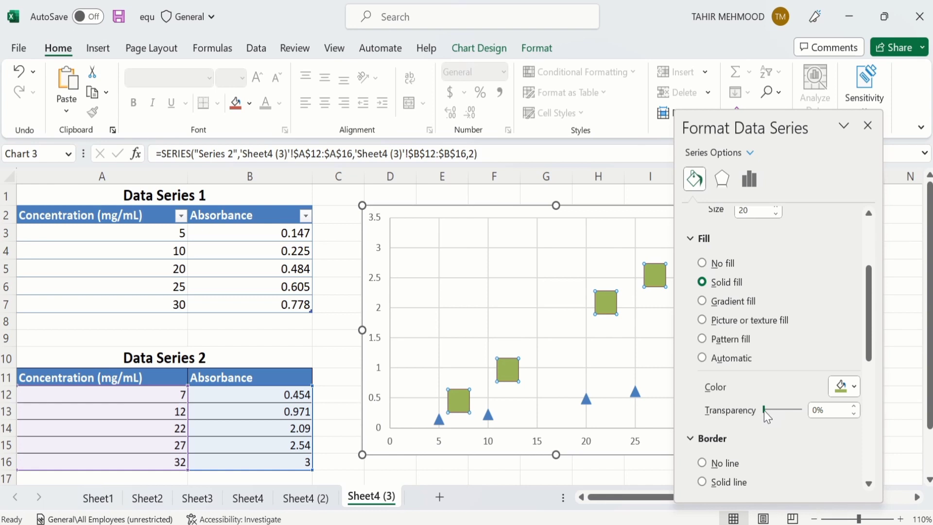
mouse_move(763, 410)
mouse_down()
mouse_move(797, 412)
mouse_move(763, 414)
mouse_up()
Step: Apply a gradient fill to the Series 2 markers and move the third gradient stop to 64%
click(702, 302)
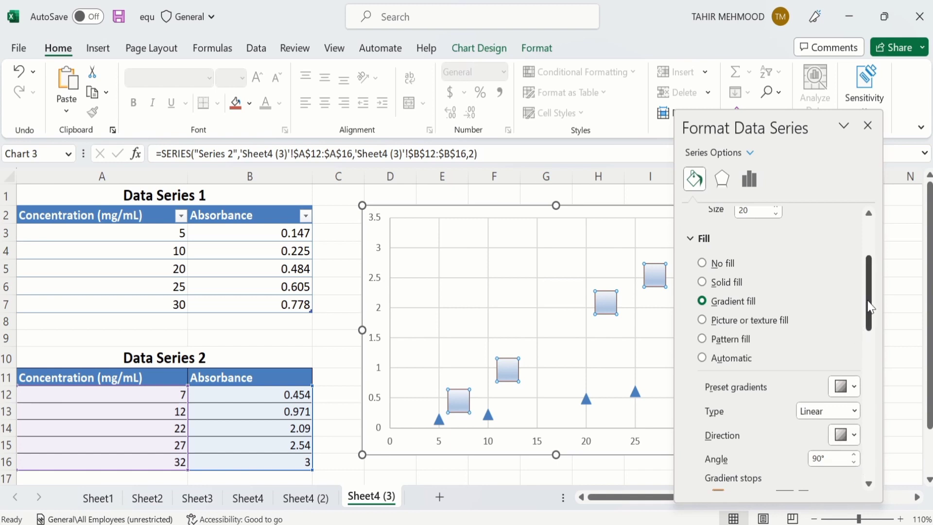
drag(869, 306, 872, 327)
mouse_move(782, 430)
mouse_down()
mouse_move(742, 431)
mouse_move(786, 425)
mouse_move(770, 427)
mouse_up()
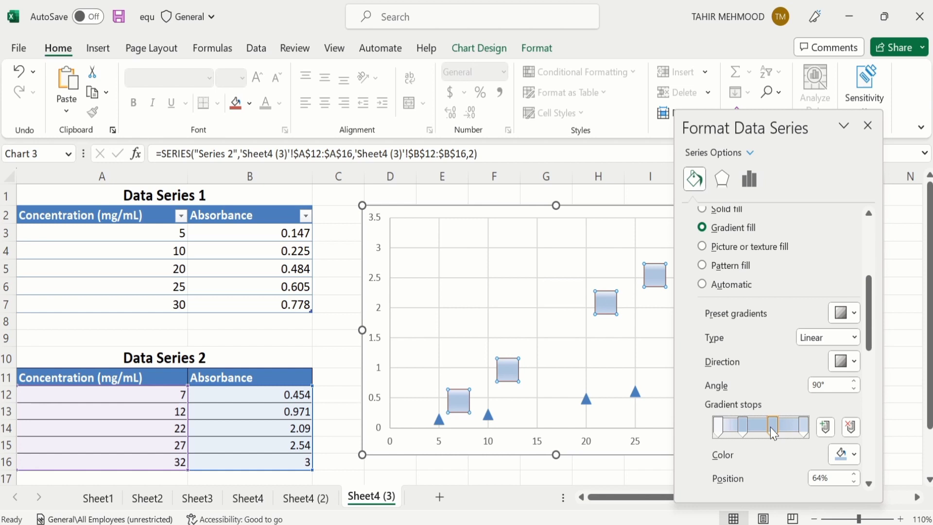
Step: Recolor the Series 2 marker gradient stops at 29%, 64% and 100% to light olive green, yellow and purple
click(742, 427)
click(856, 455)
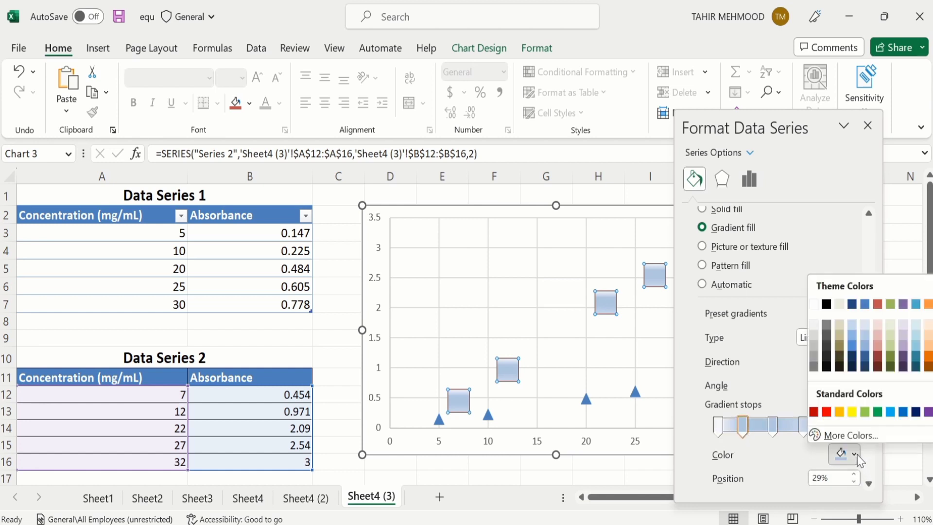
click(890, 344)
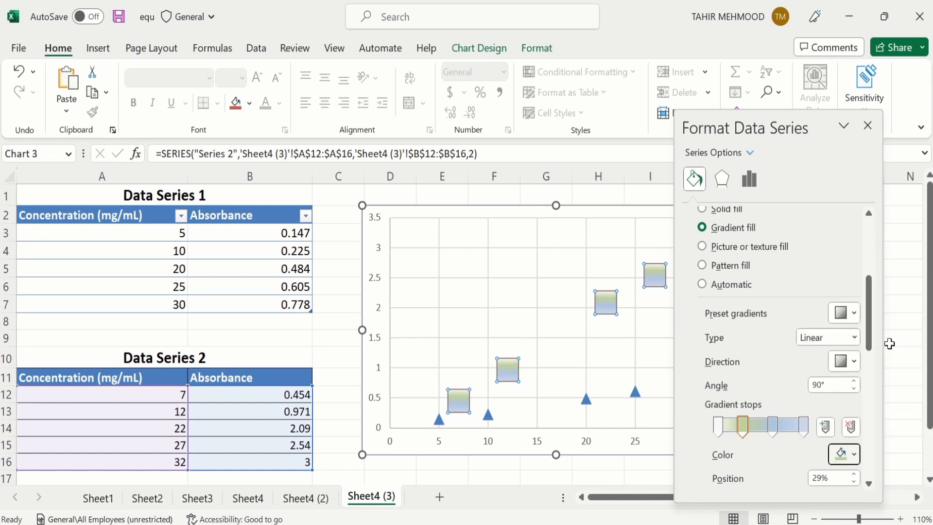
click(773, 427)
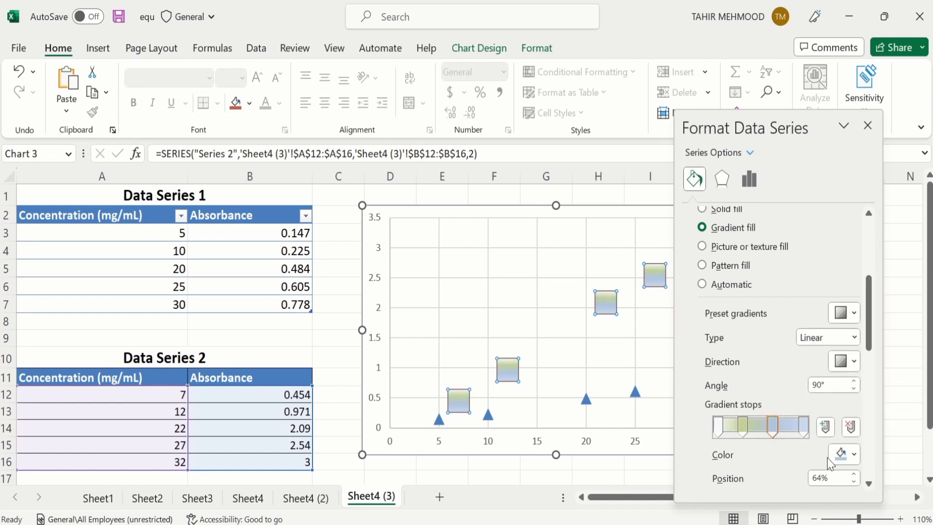
click(855, 457)
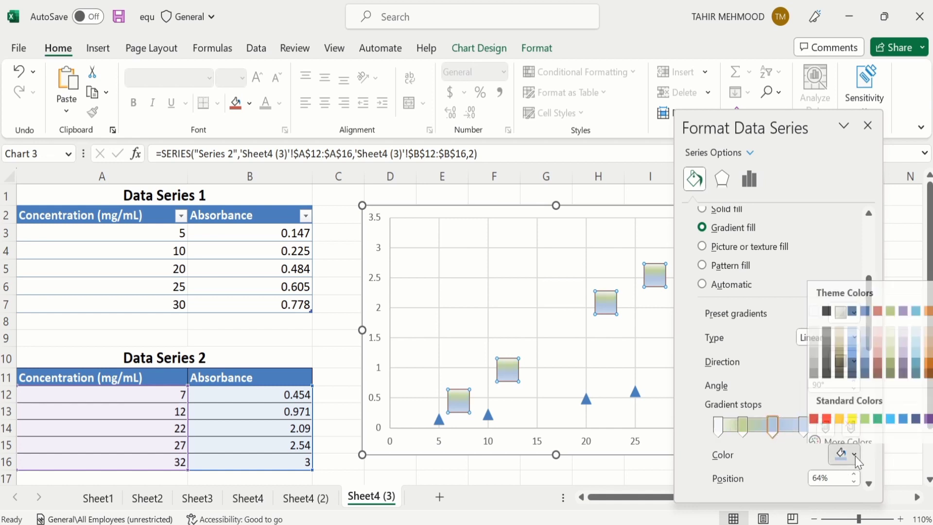
click(852, 418)
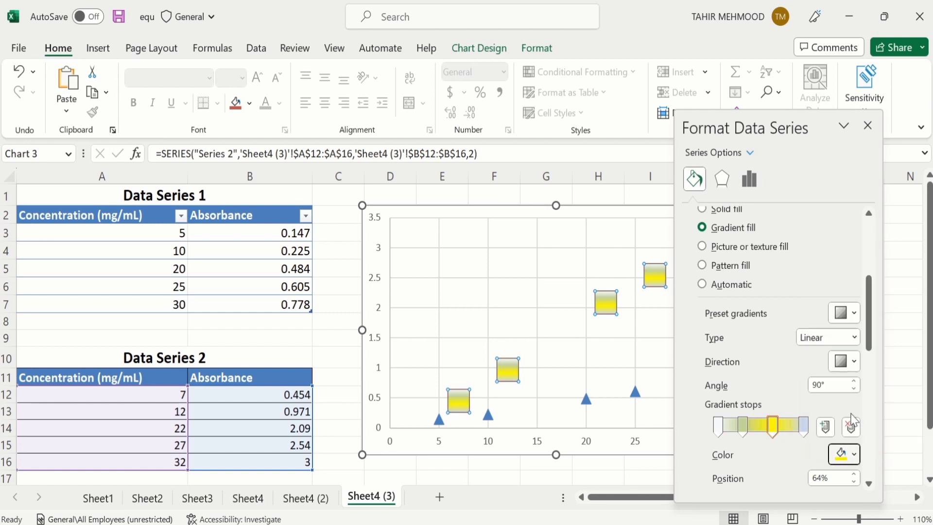
click(804, 426)
click(856, 456)
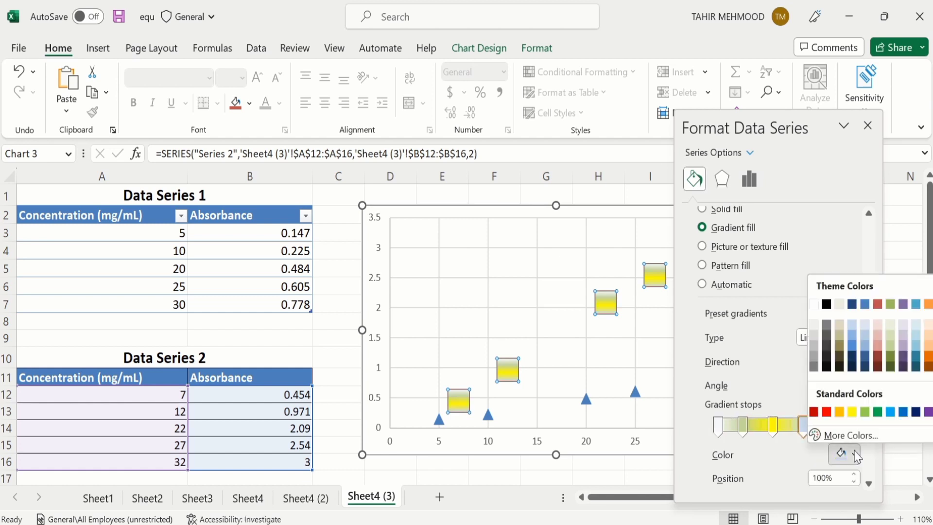
click(928, 413)
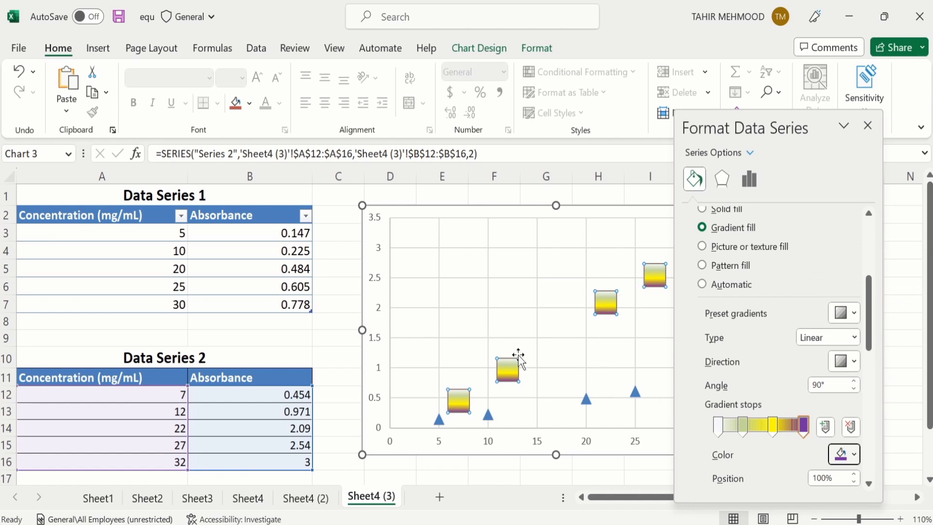
Step: Apply a pattern fill to the Series 2 markers, trying a dotted pattern and changing it to dark diagonal stripes
click(702, 268)
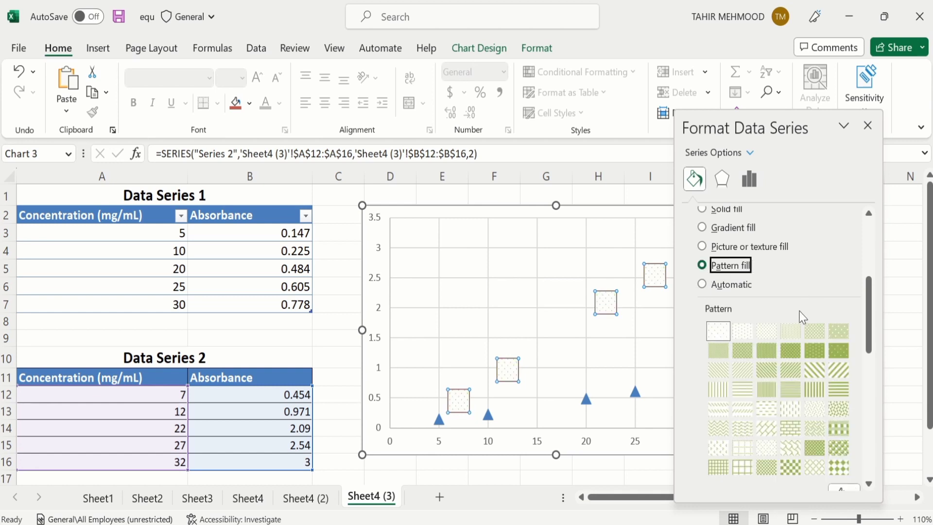
click(808, 330)
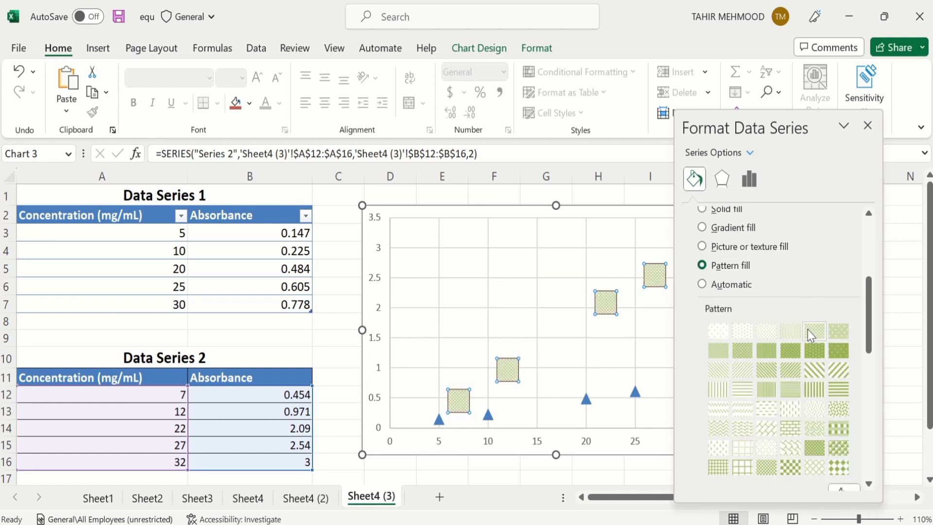
click(769, 369)
Step: Set the Series 2 marker pattern's foreground to red and its background to yellow
drag(872, 327, 874, 367)
click(854, 389)
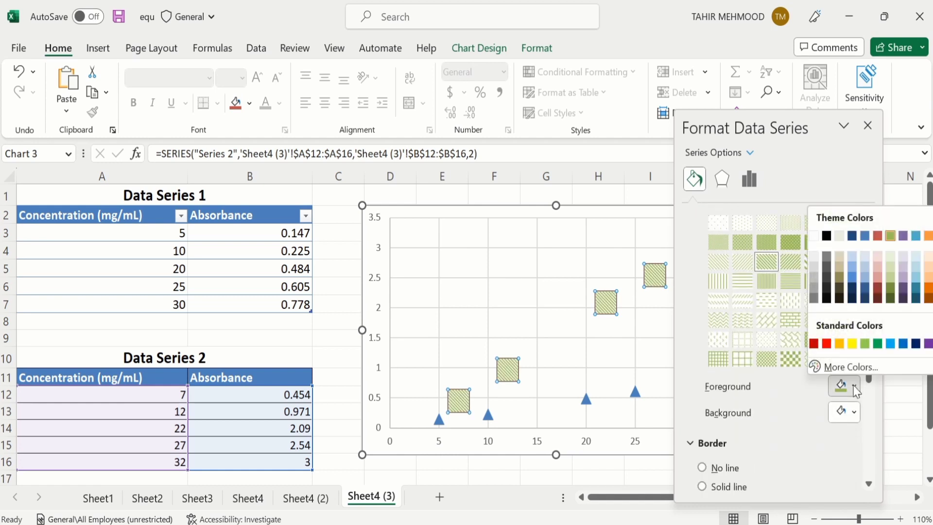
click(828, 346)
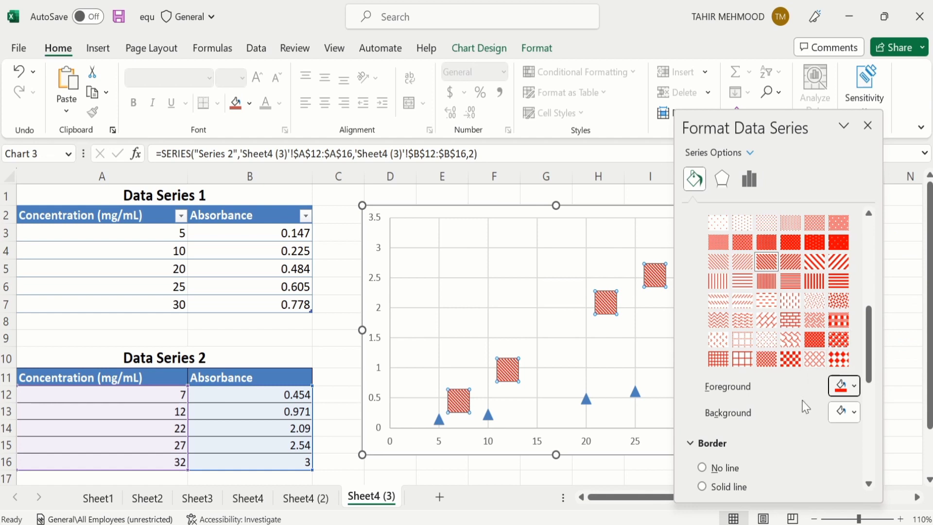
click(855, 413)
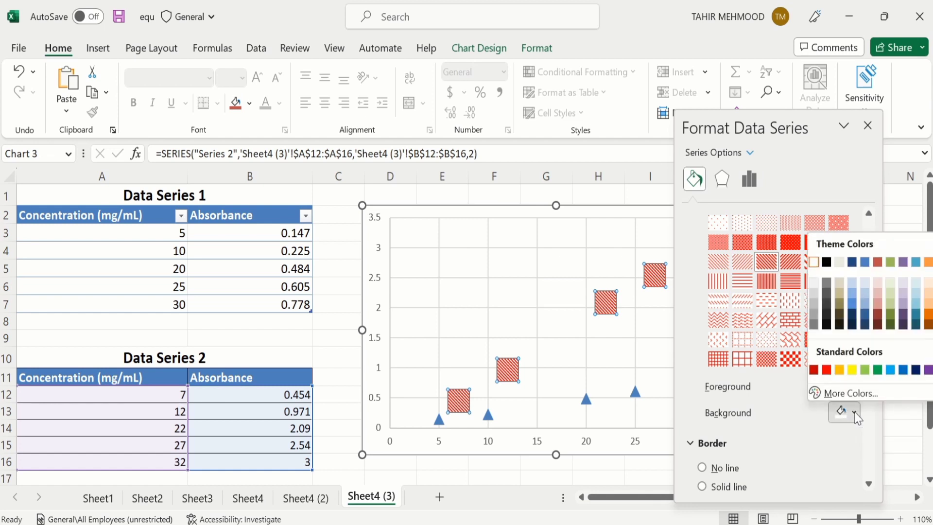
click(853, 370)
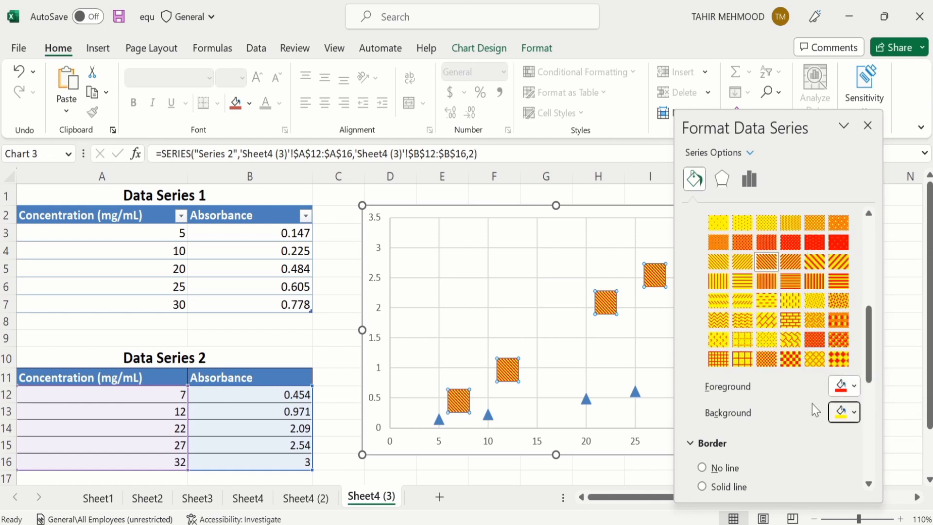
Step: Switch the Series 2 markers to a picture fill using the "download" image file from the Desktop
drag(873, 353, 876, 287)
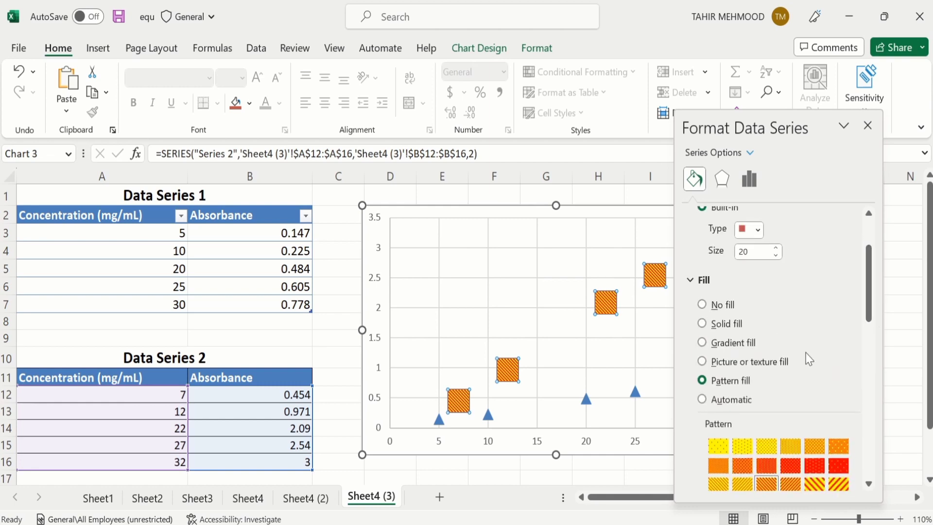
click(702, 363)
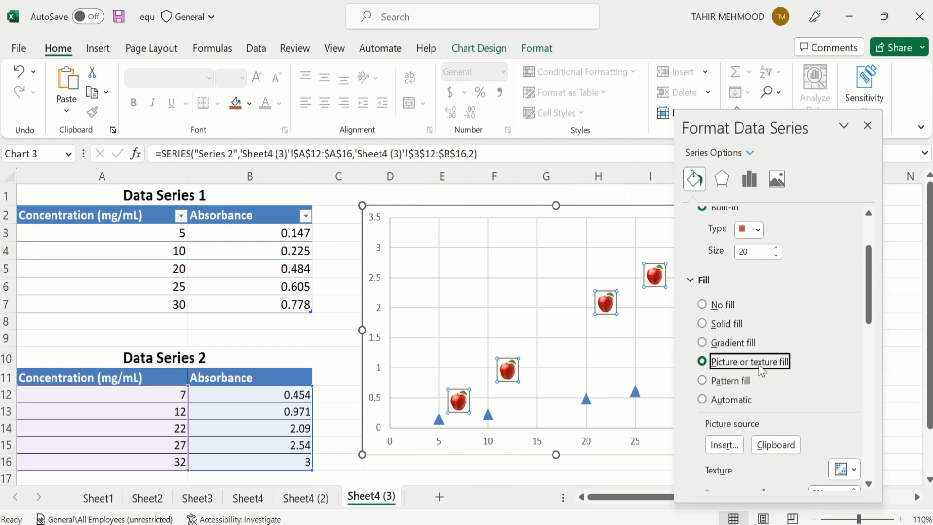
click(724, 448)
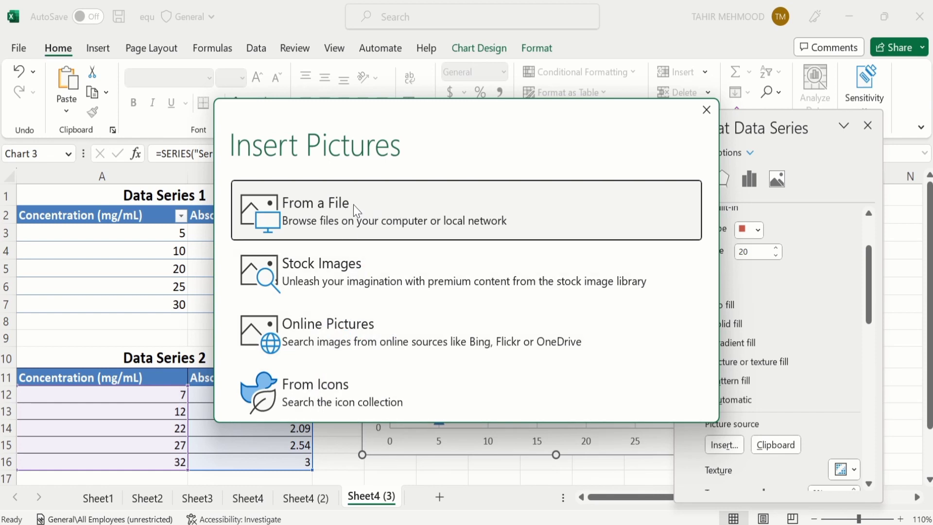
click(354, 206)
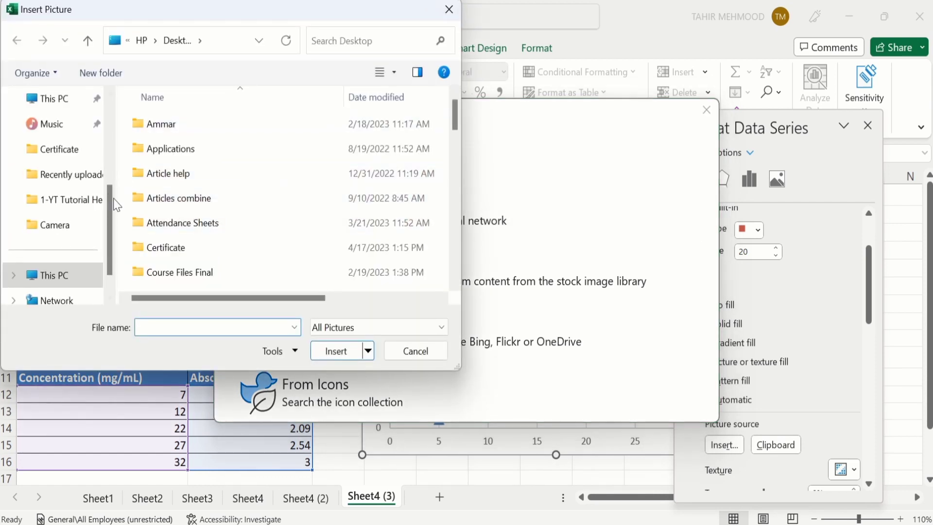
drag(110, 202, 121, 108)
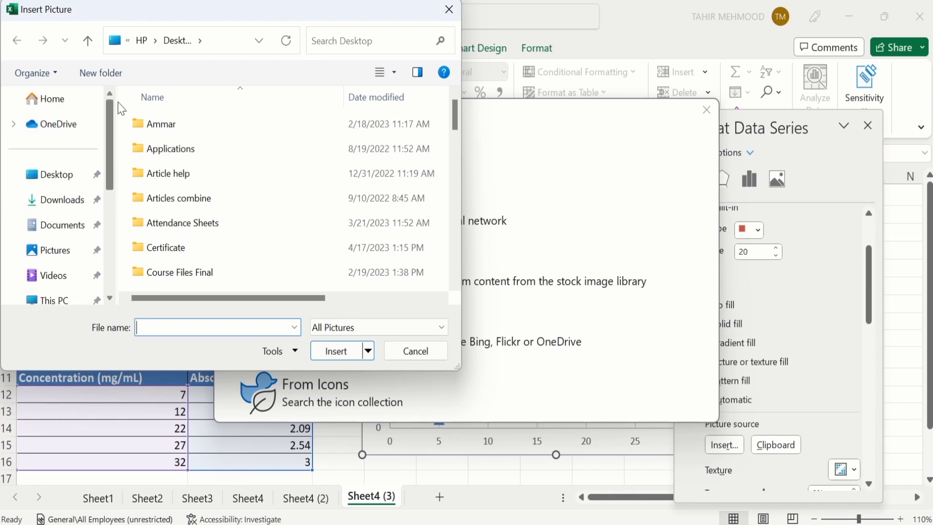
click(55, 174)
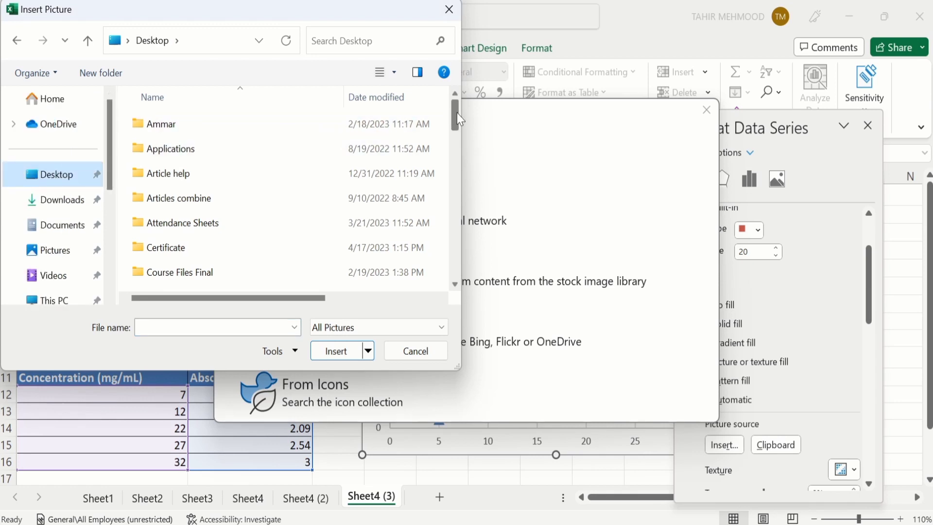
drag(456, 113, 459, 244)
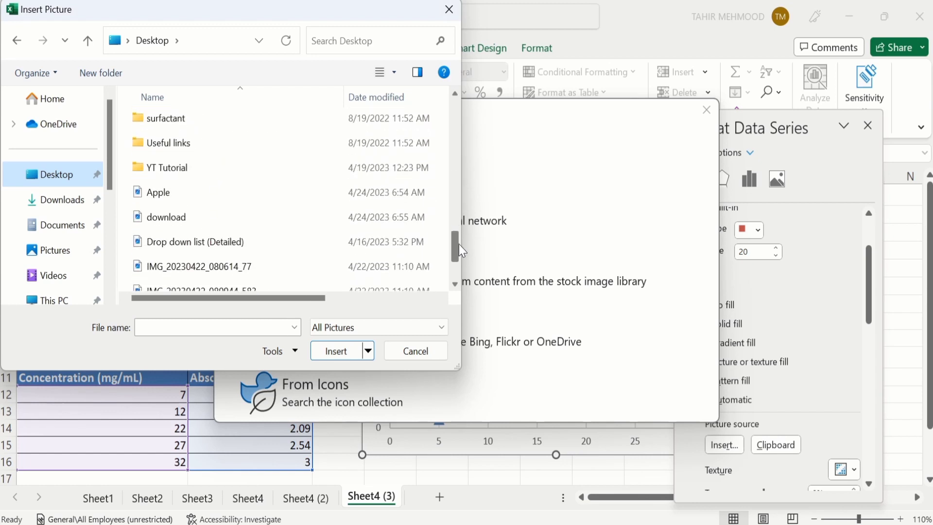
click(190, 217)
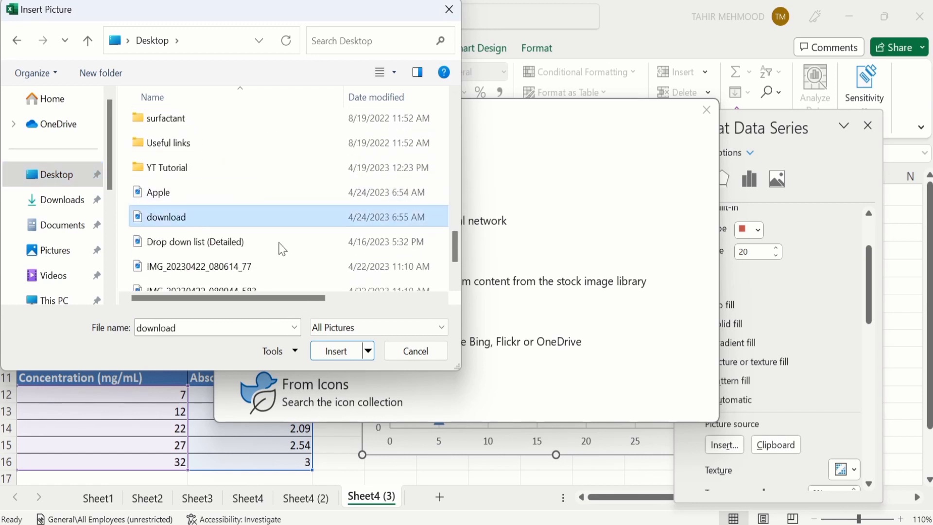
click(339, 357)
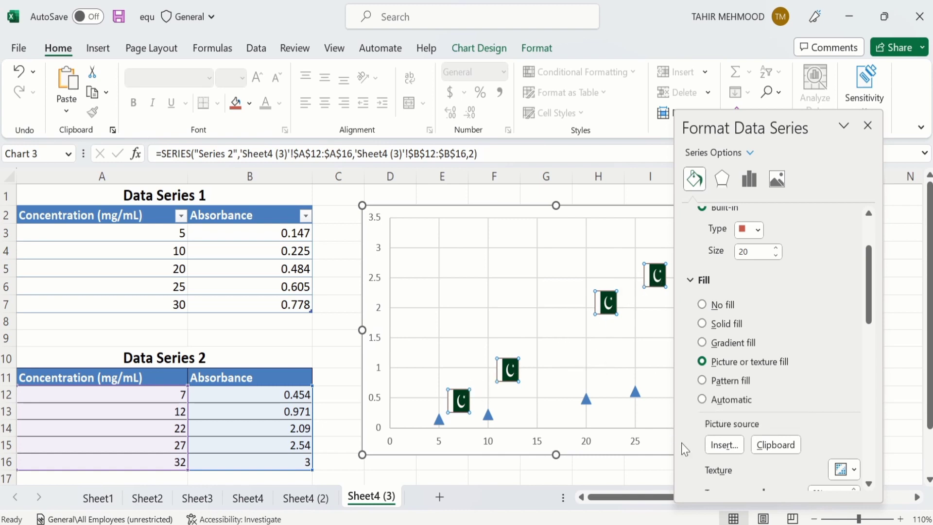
Step: Replace the Series 2 marker picture with the "Apple" image file from the Desktop
click(724, 445)
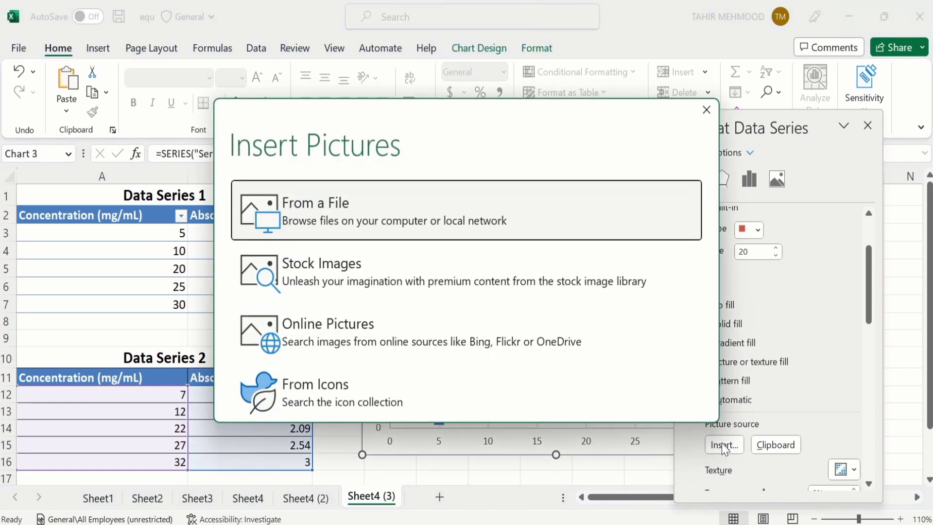
click(409, 203)
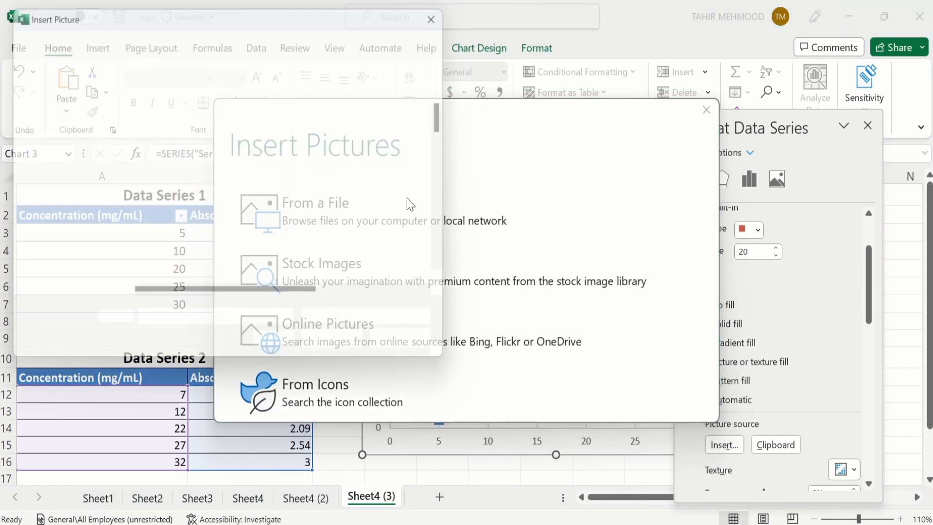
drag(455, 114, 459, 251)
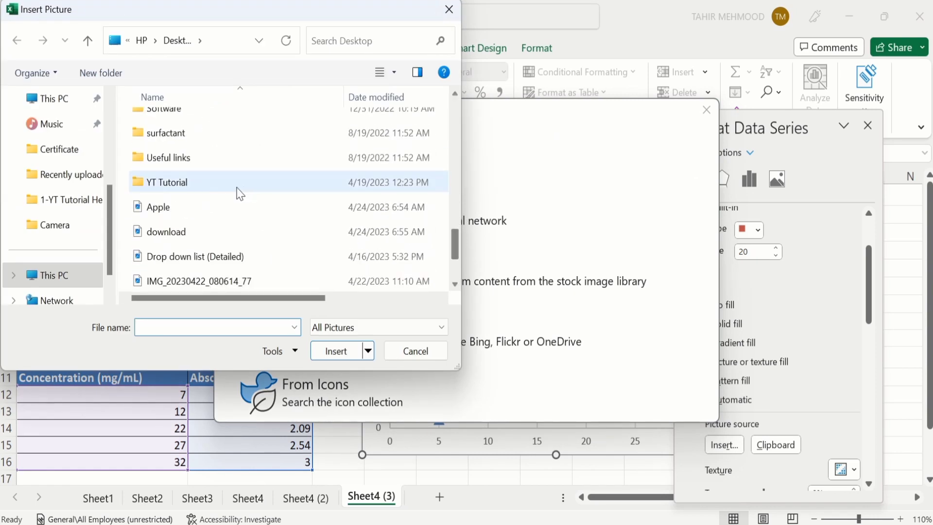
click(237, 210)
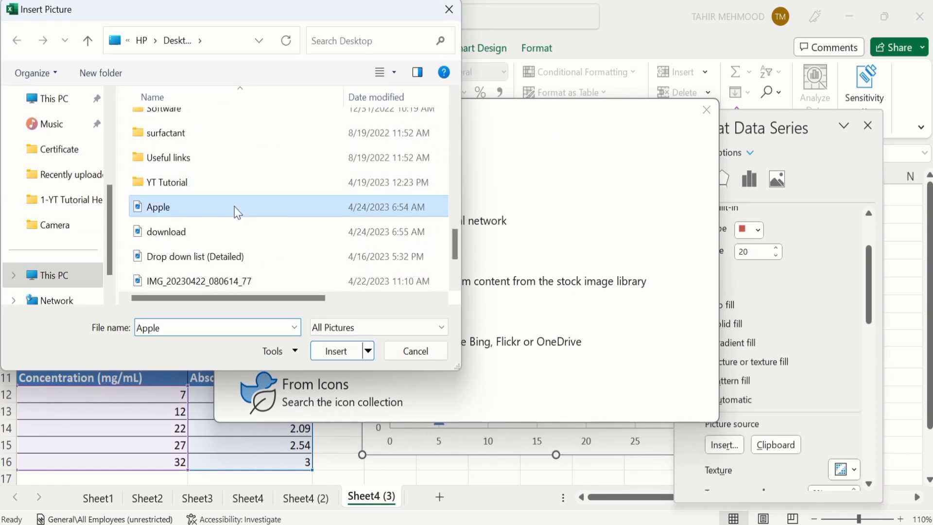
click(334, 351)
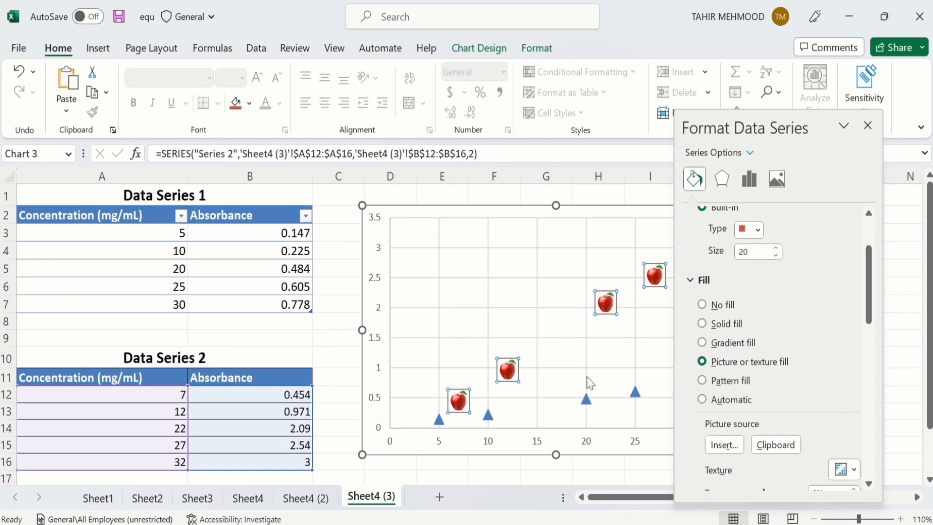
Step: Set the border of the Series 1 triangle markers to no line
mouse_move(588, 402)
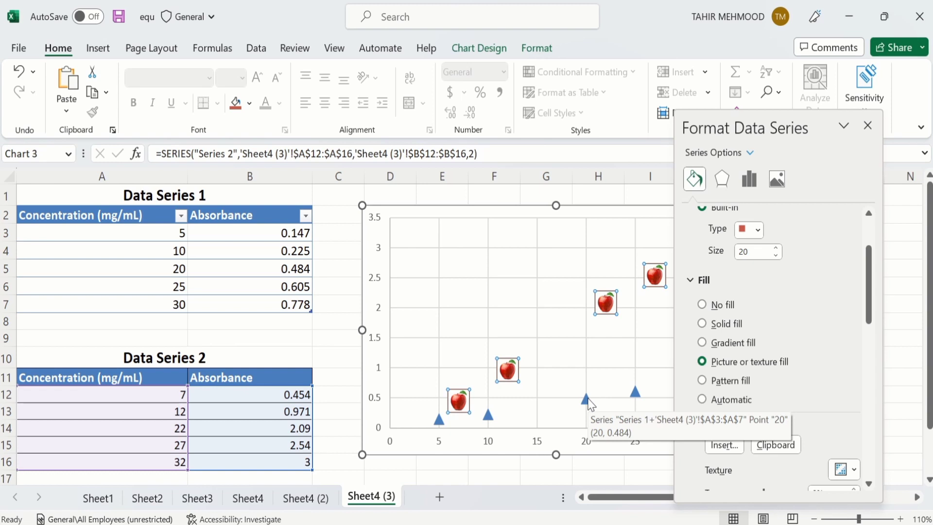
click(588, 404)
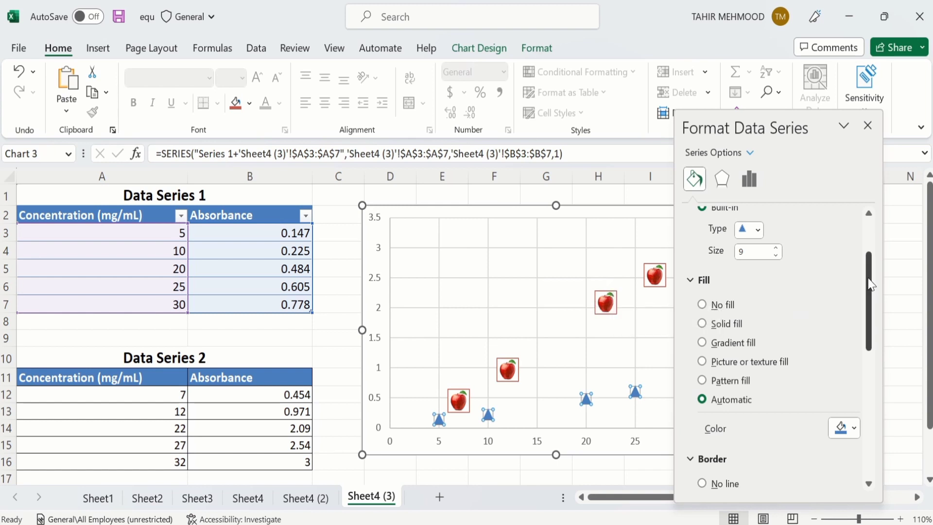
drag(871, 285, 871, 342)
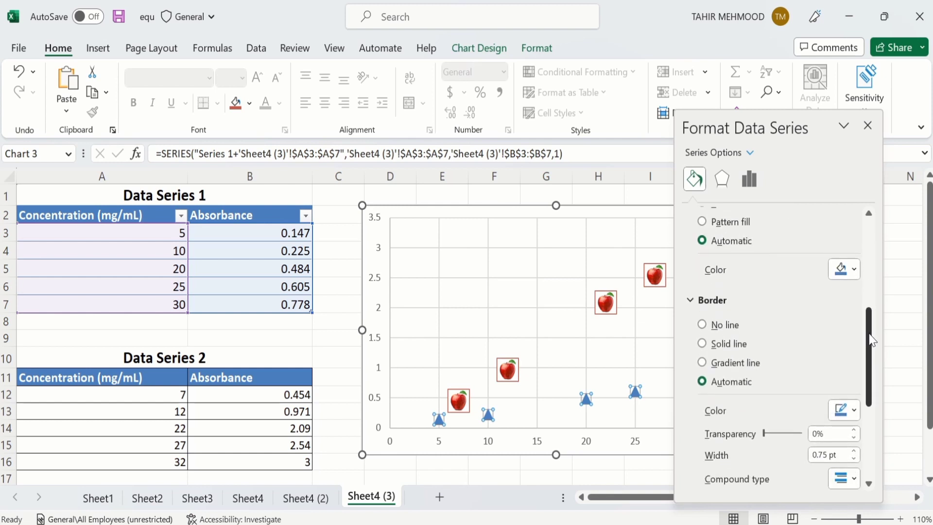
click(703, 327)
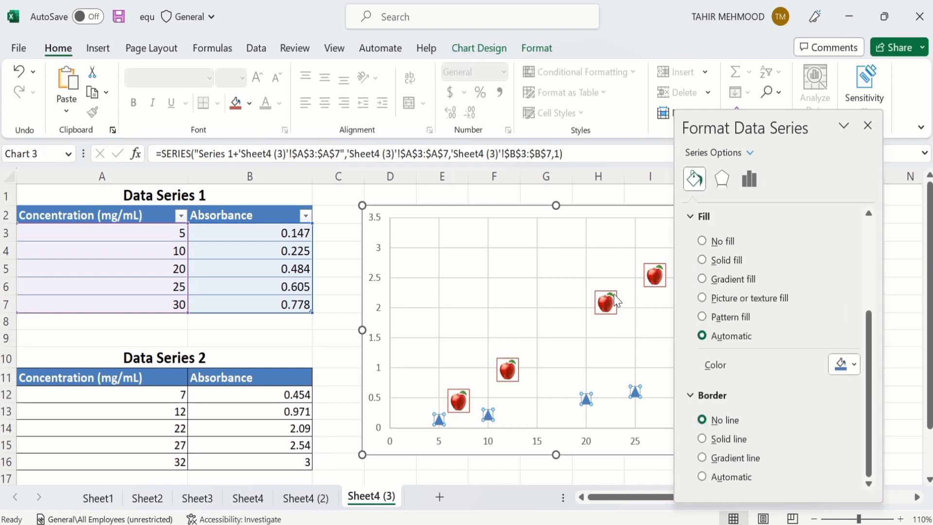
Step: Set the border of the Series 2 apple markers to no line
mouse_move(619, 303)
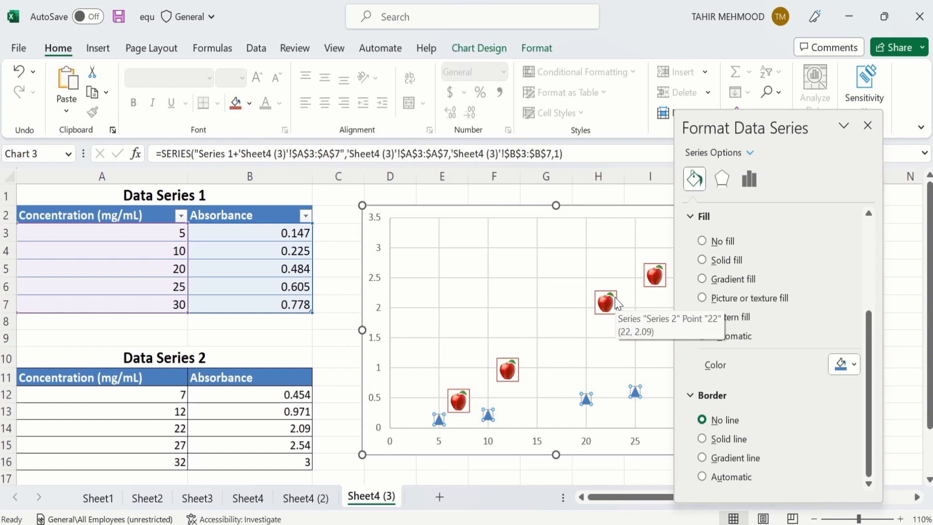
click(618, 304)
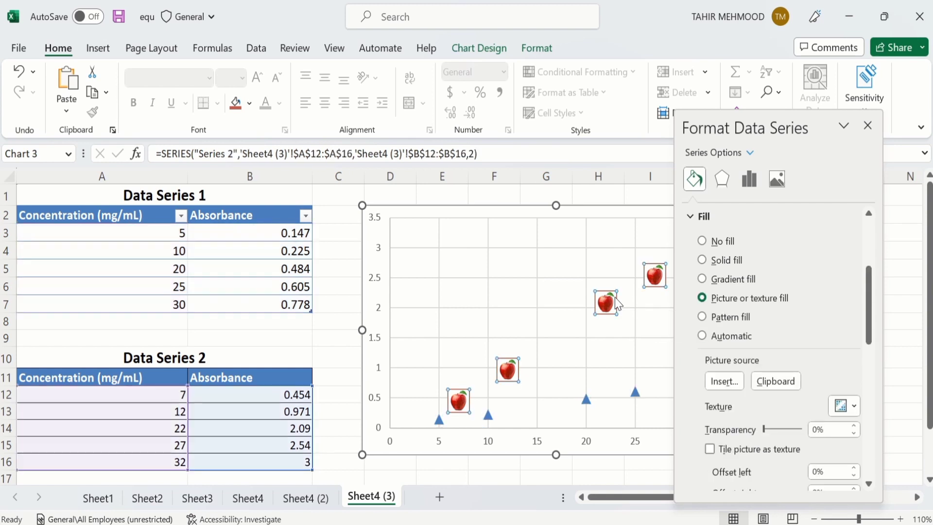
drag(873, 311, 872, 392)
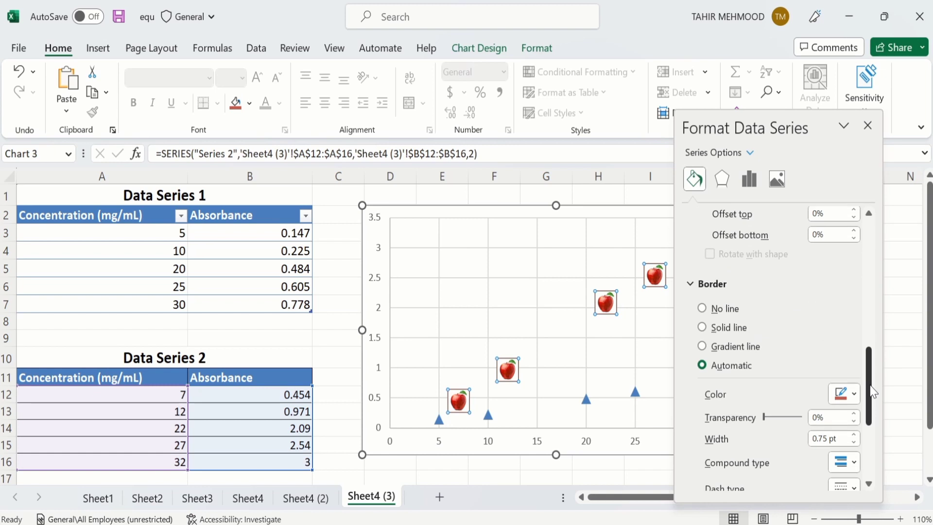
click(702, 309)
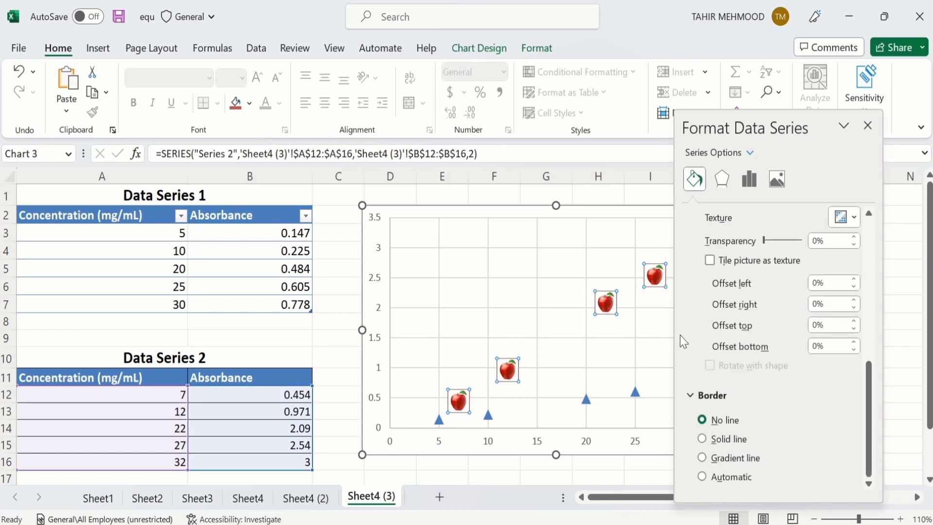
click(636, 396)
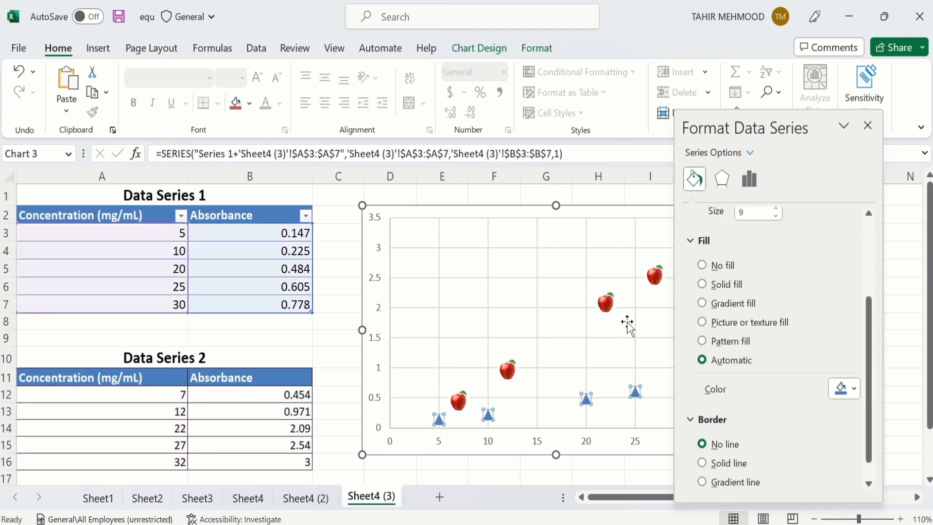
Step: Give the Series 2 apple markers a solid line border
click(611, 307)
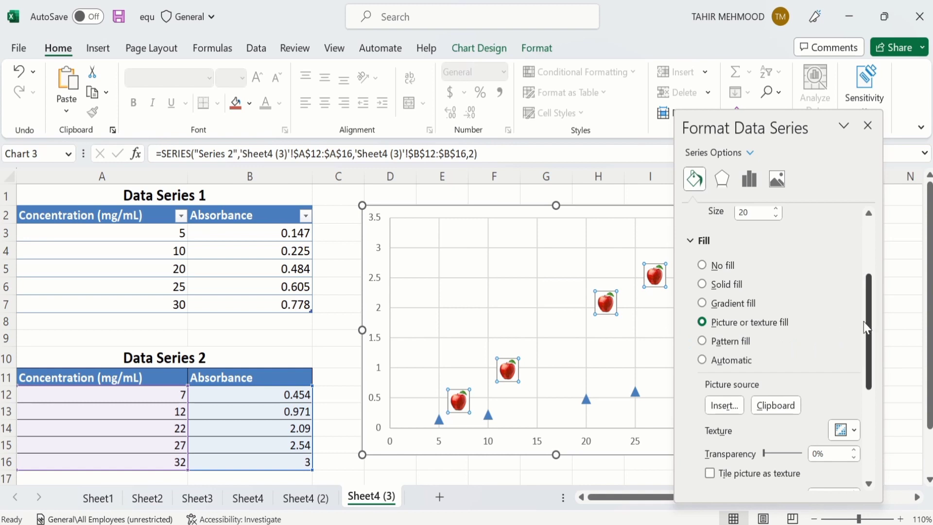
drag(869, 322, 874, 427)
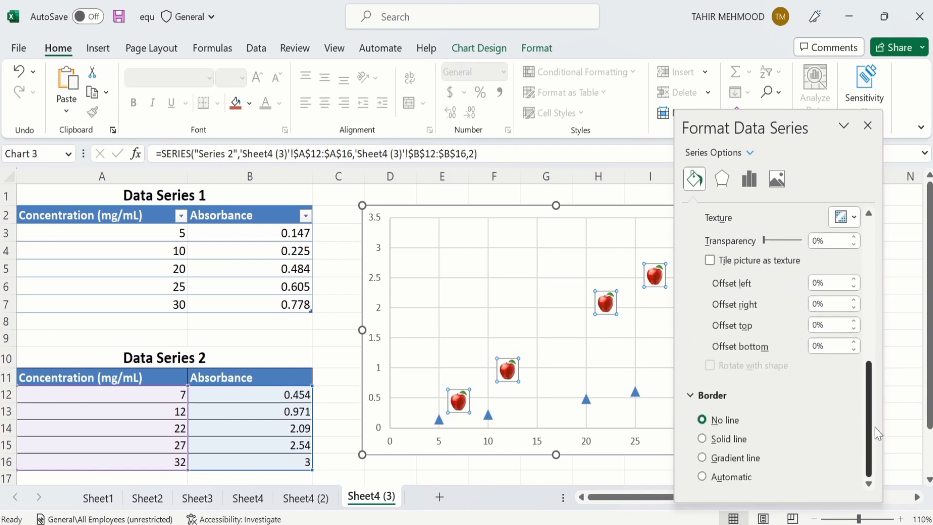
click(703, 441)
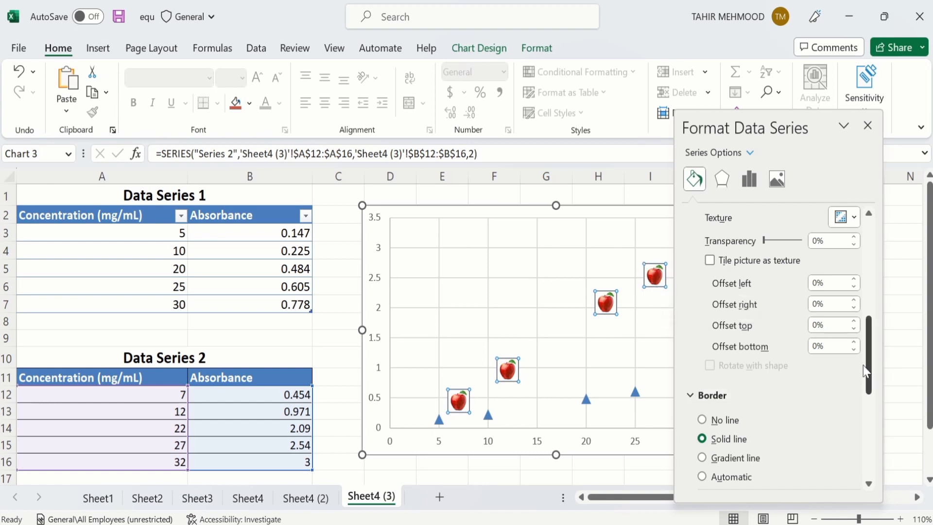
drag(865, 371, 874, 404)
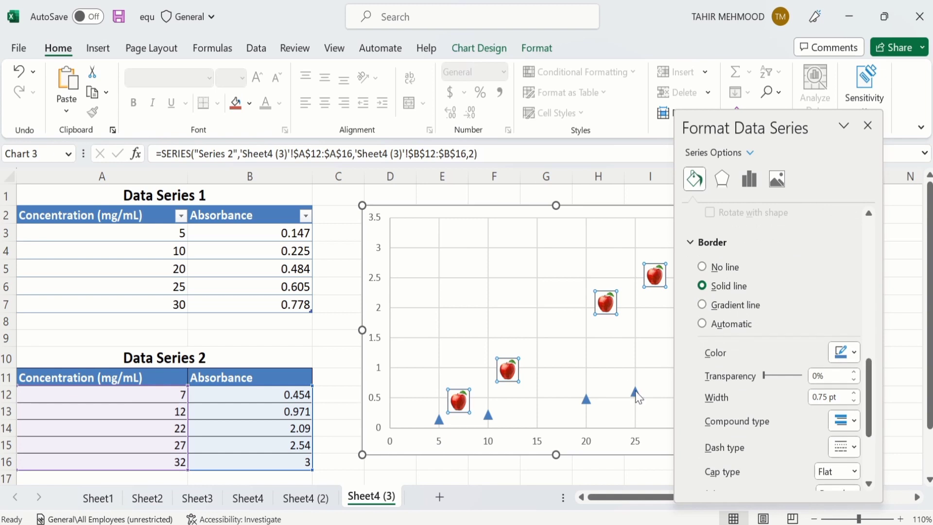
click(613, 312)
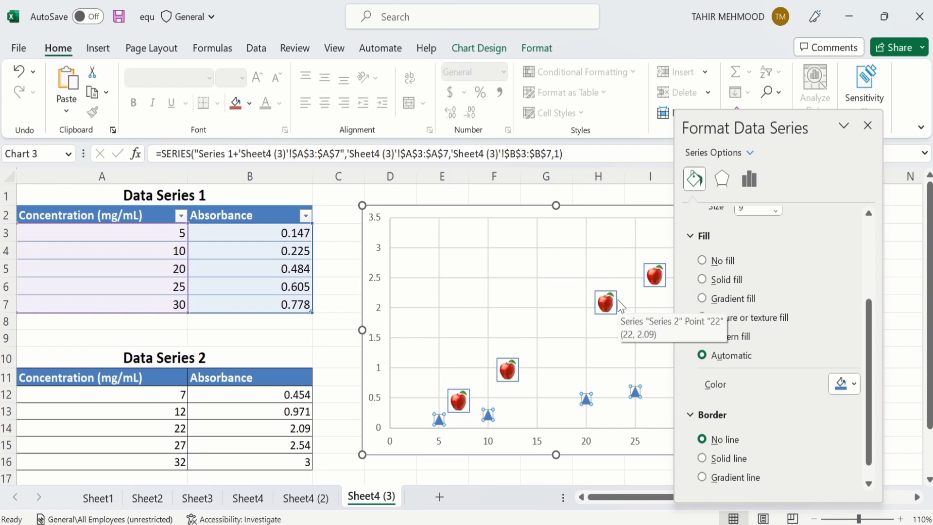
Step: Color the solid border of the Series 2 apple markers standard green and deselect the chart
click(613, 303)
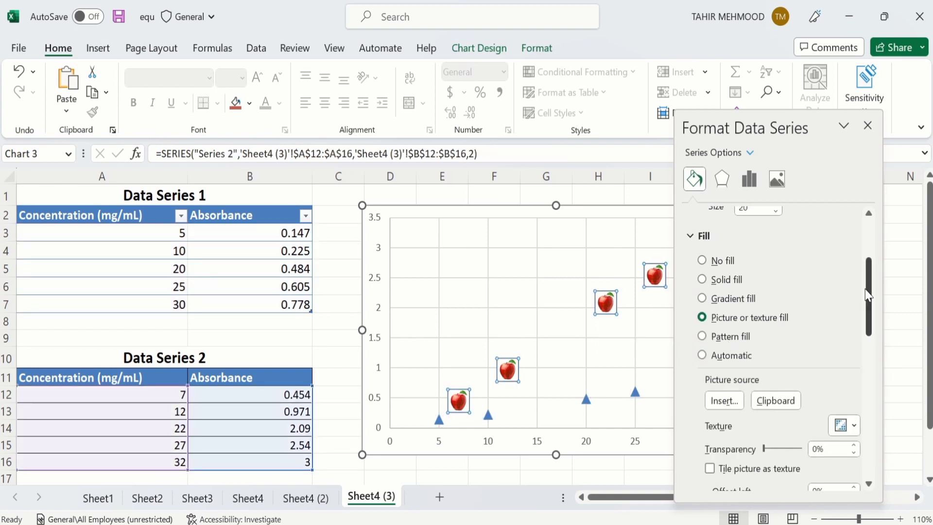
drag(869, 295, 878, 386)
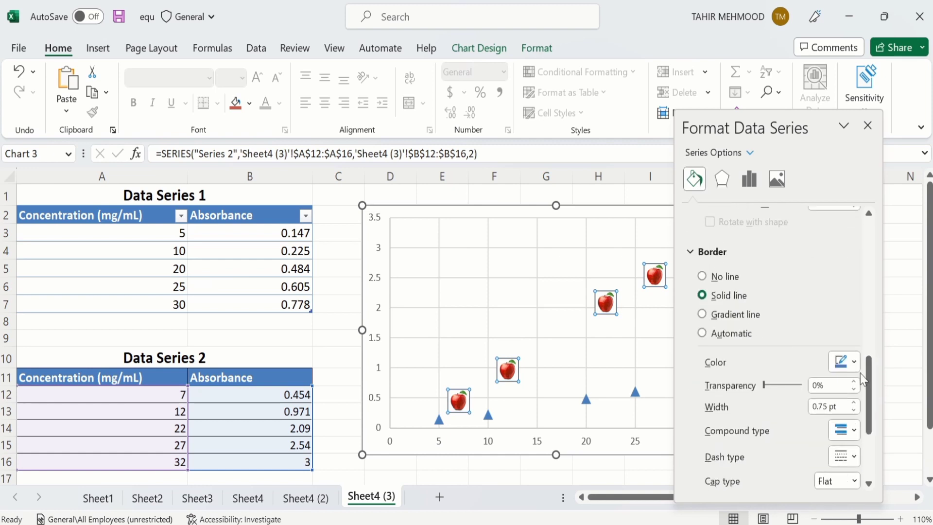
click(853, 362)
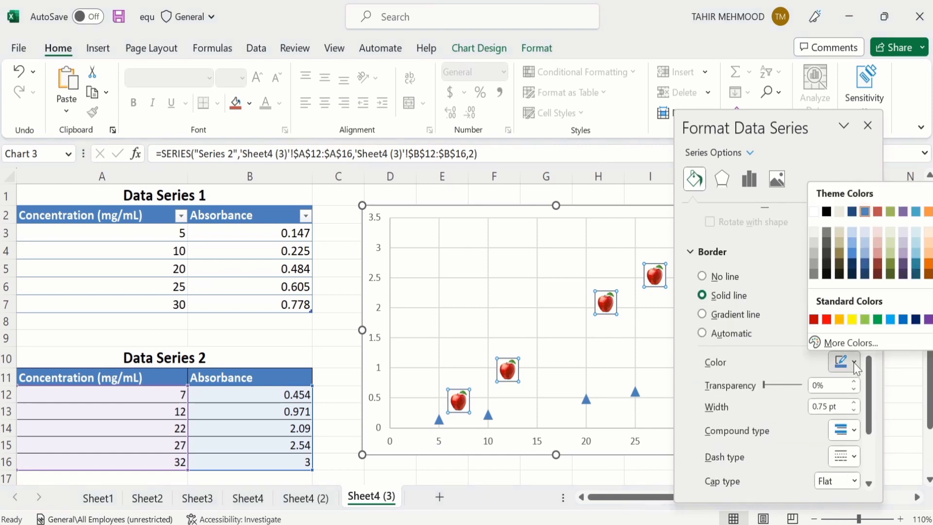
click(877, 320)
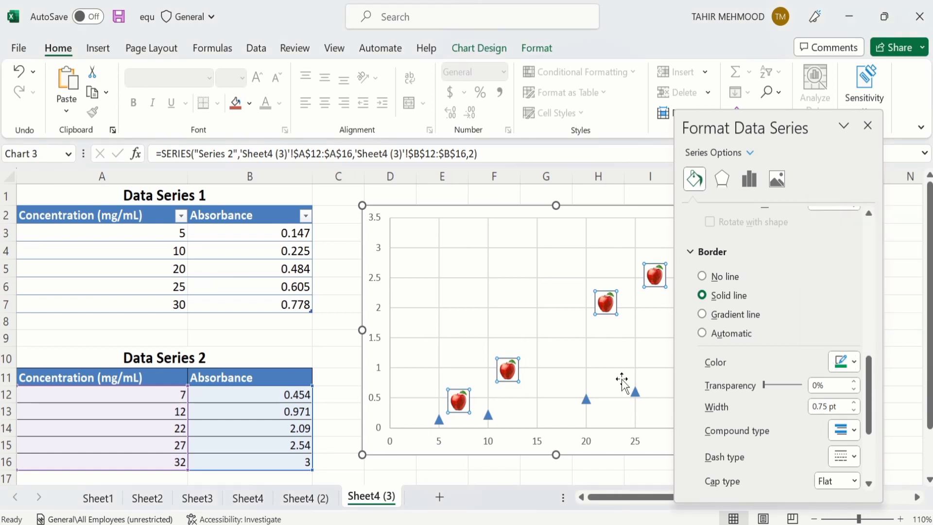
click(339, 376)
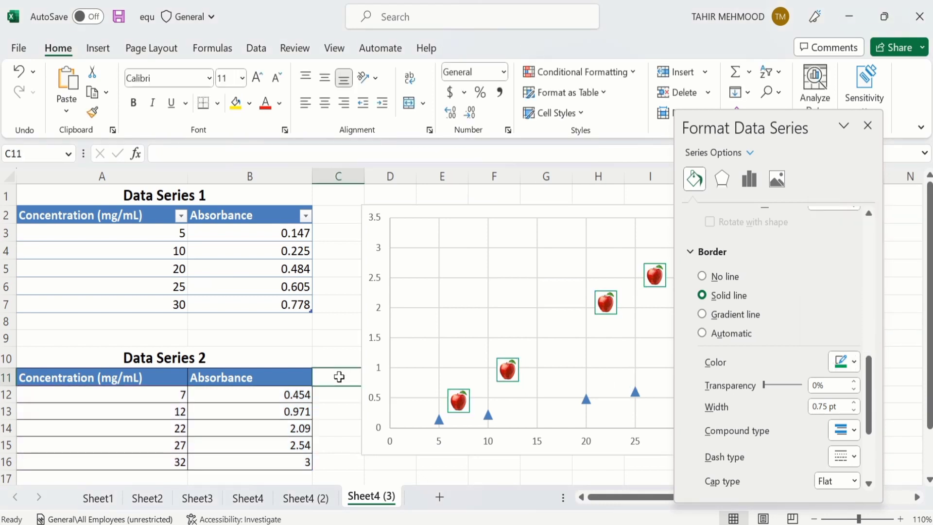
Step: Set the dash type of the Series 2 apple markers' border to square dots and deselect the chart
click(517, 368)
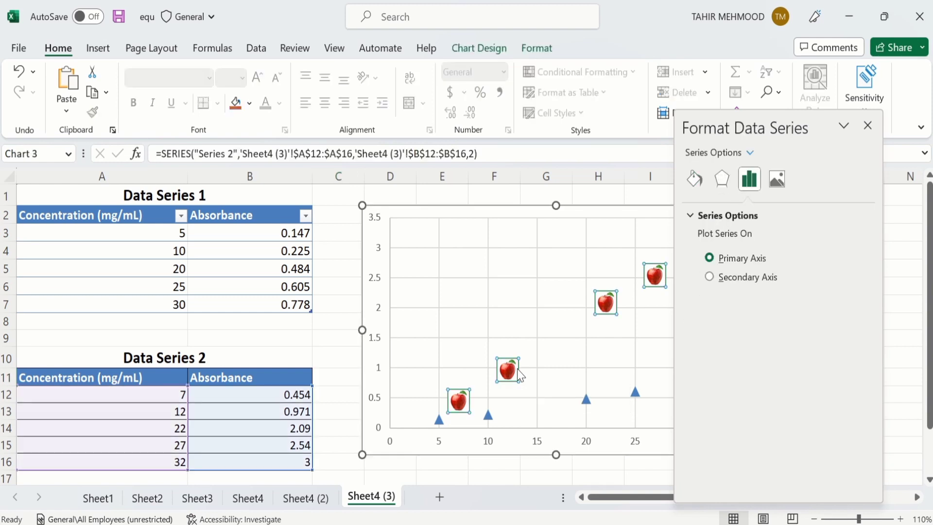
click(693, 178)
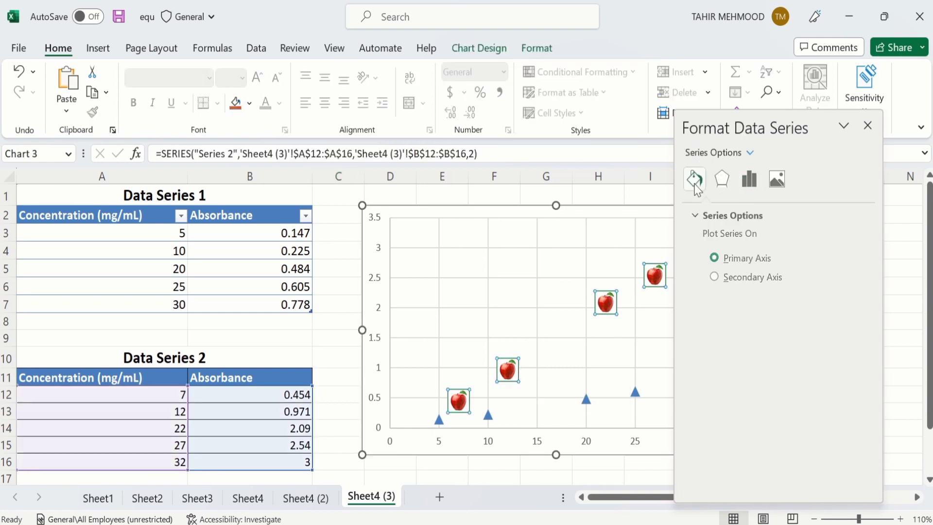
click(751, 220)
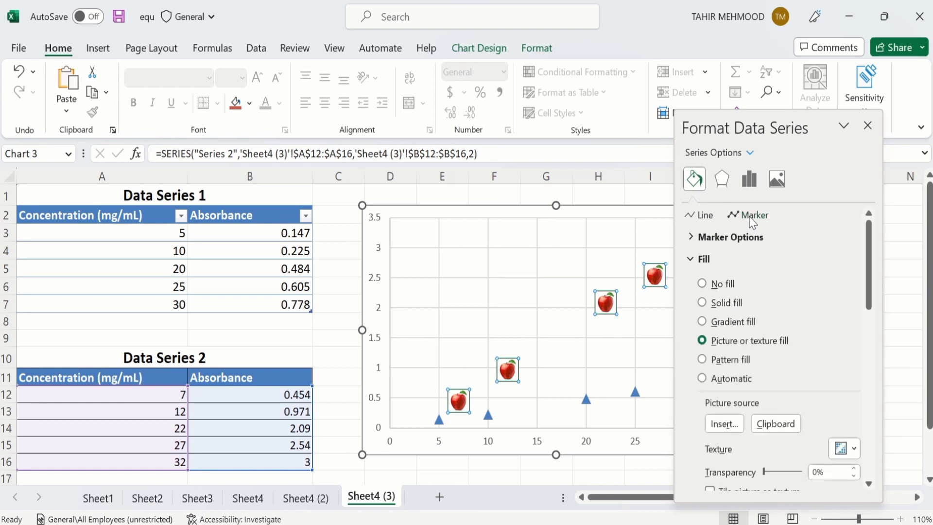
drag(872, 285, 881, 413)
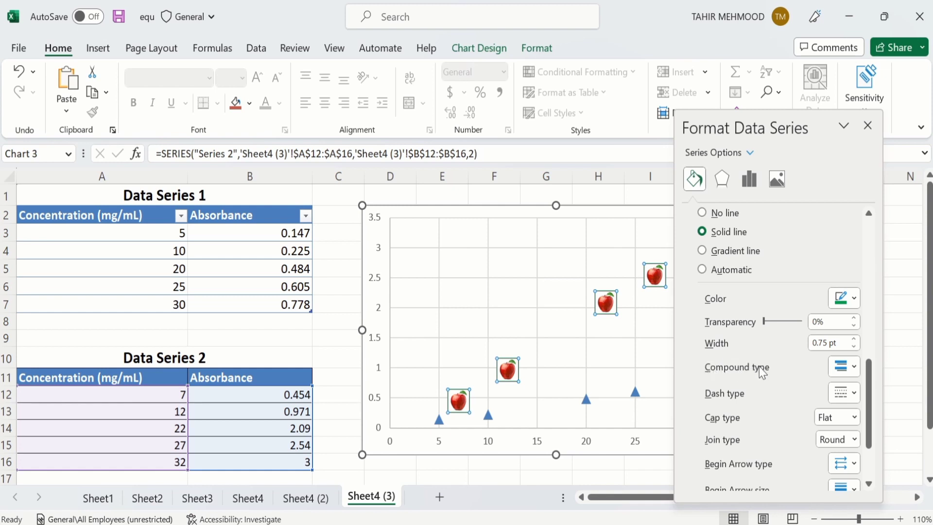
click(853, 393)
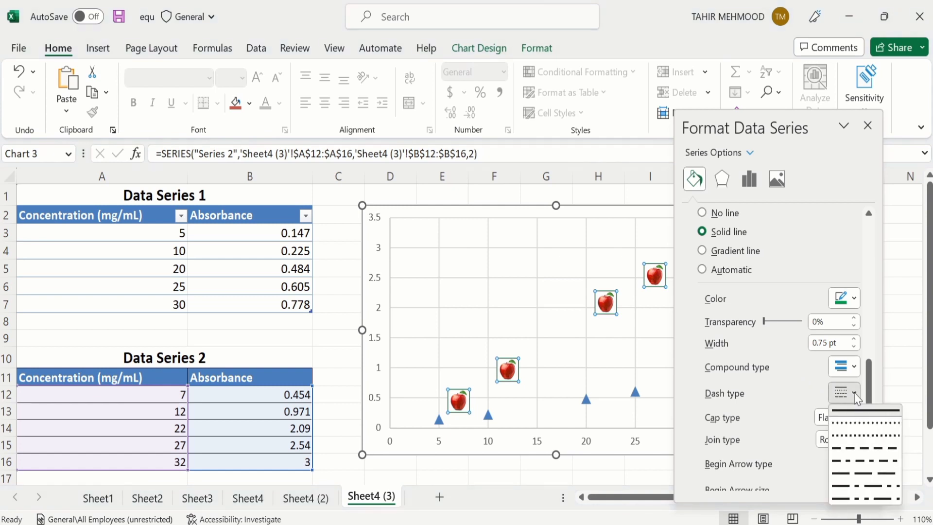
click(856, 437)
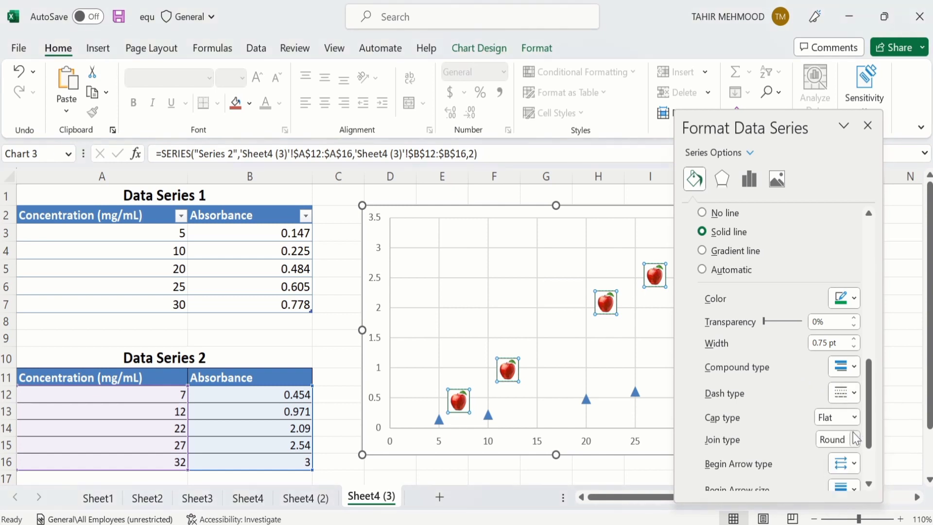
click(347, 302)
click(608, 296)
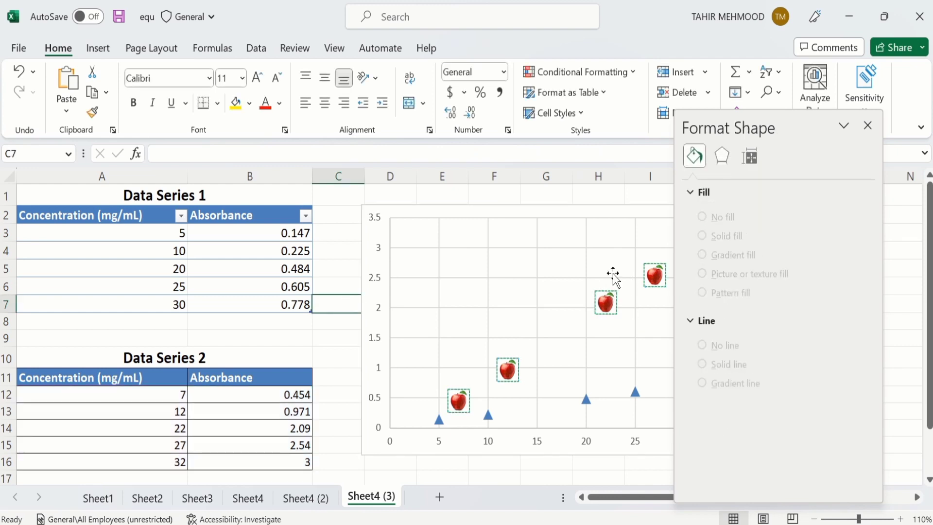
Step: Draw an up-arrow block shape about 0.37" wide and 0.3" high in column B, just above the Data Series 2 table header
click(660, 282)
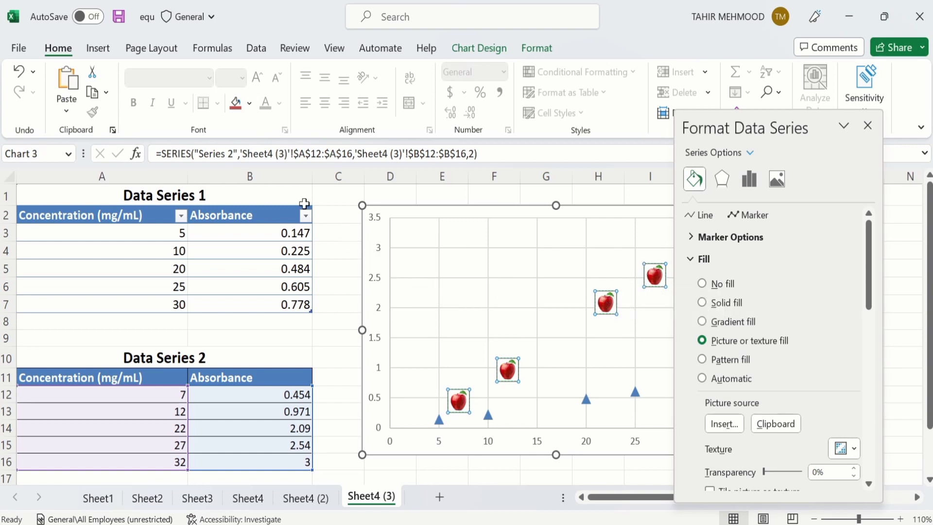
click(101, 48)
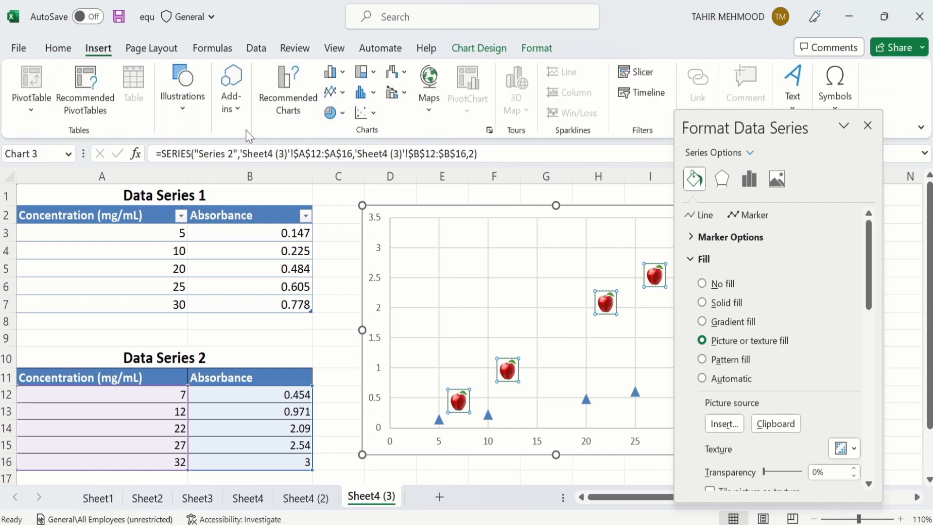
click(185, 111)
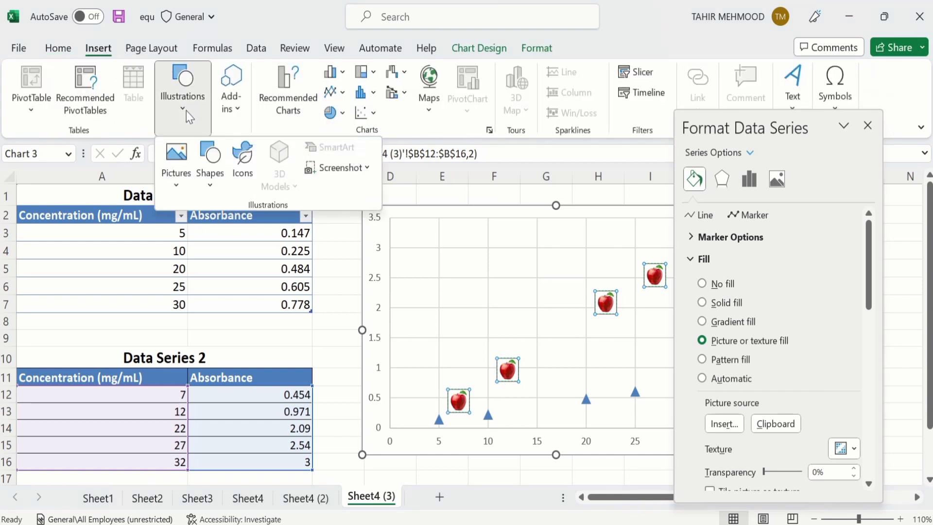
click(215, 192)
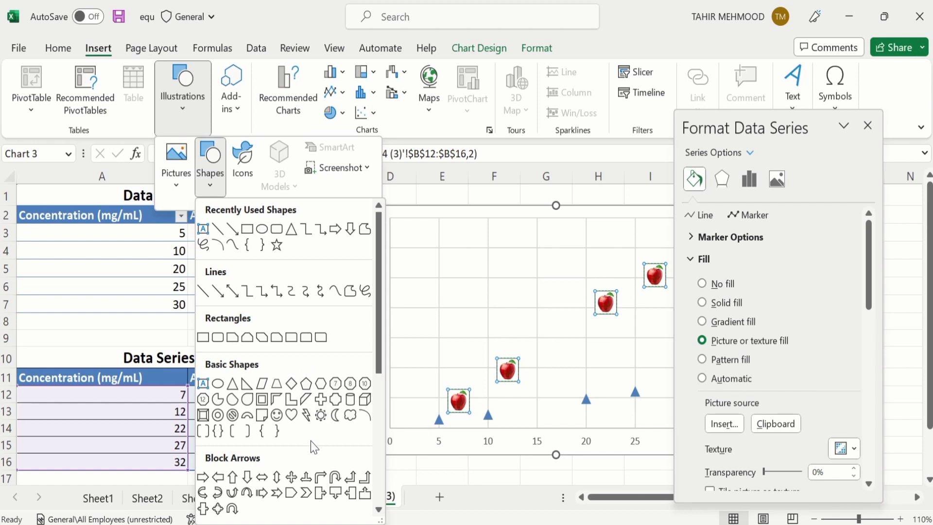
click(232, 476)
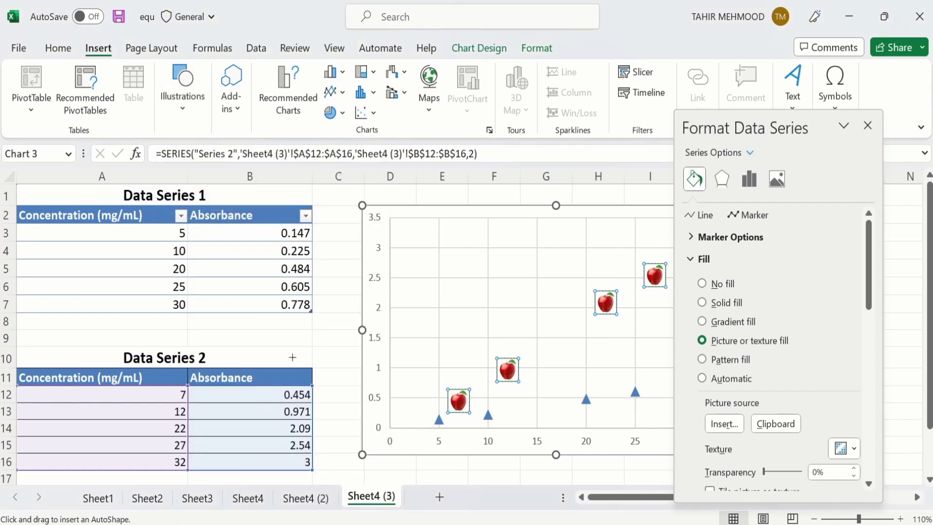
drag(275, 333, 301, 359)
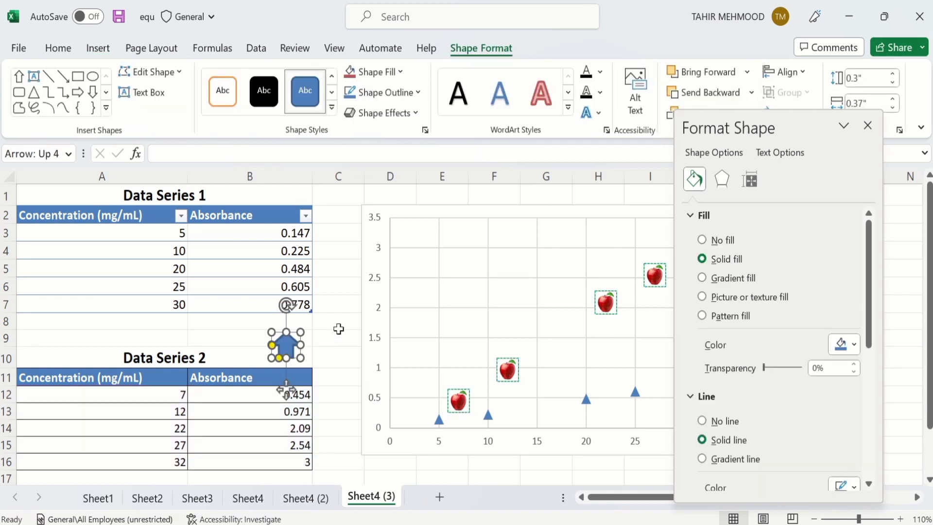
Step: Copy the up-arrow shape and paste it as a picture at cell C5
right_click(287, 340)
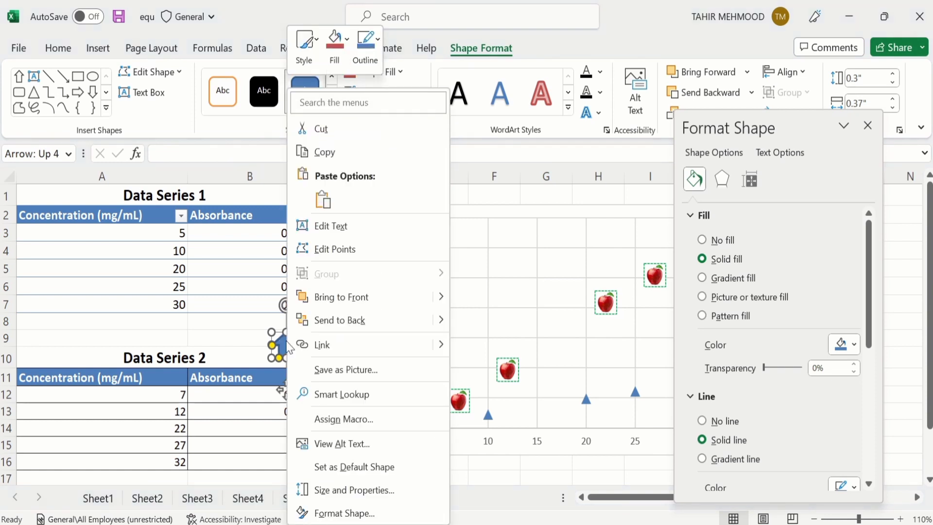
click(368, 152)
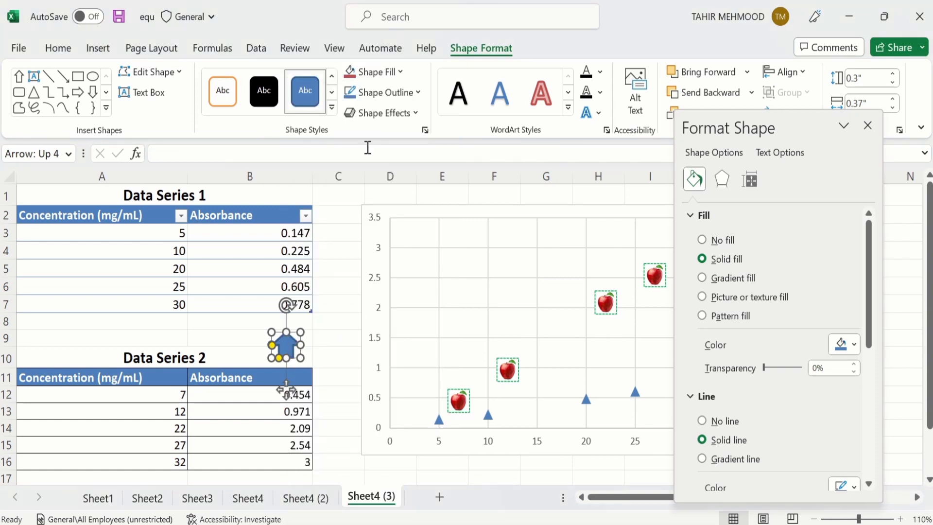
click(333, 265)
right_click(334, 273)
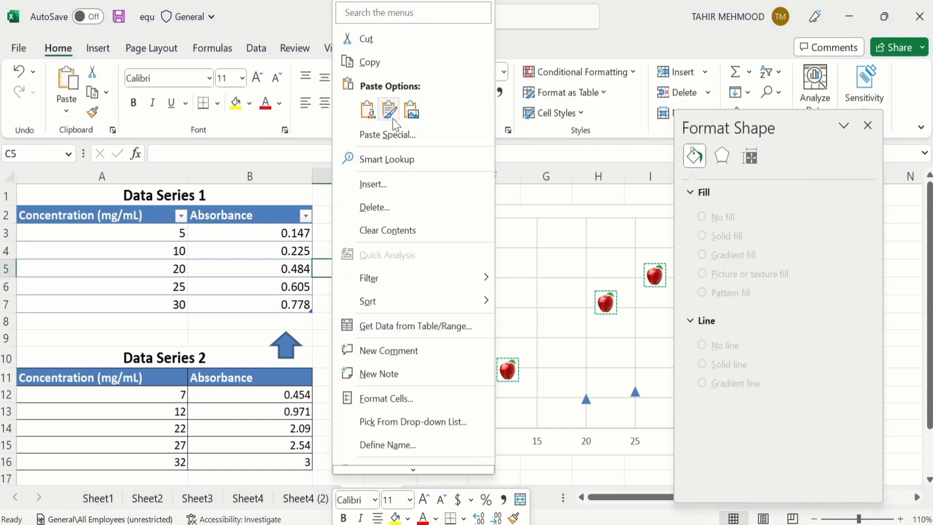
click(411, 110)
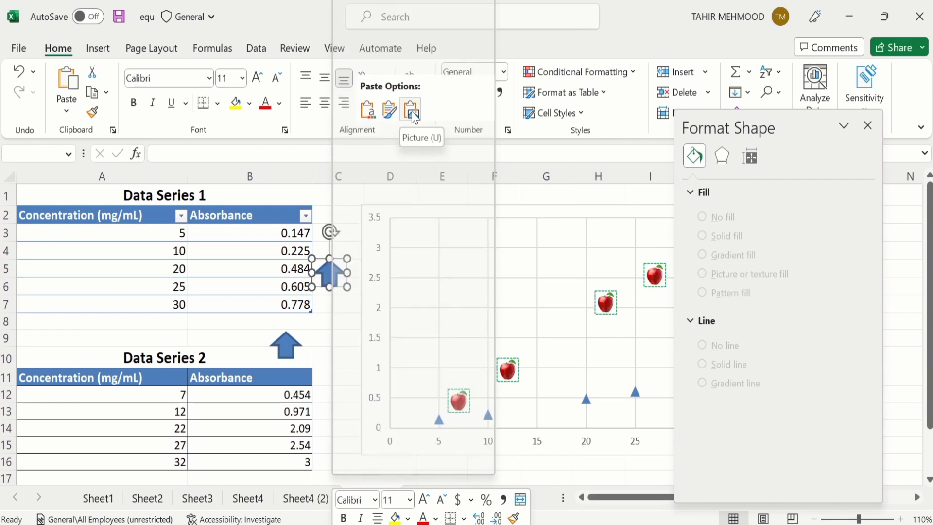
Step: Copy the pasted arrow picture and open the marker fill settings of Series 2
right_click(330, 271)
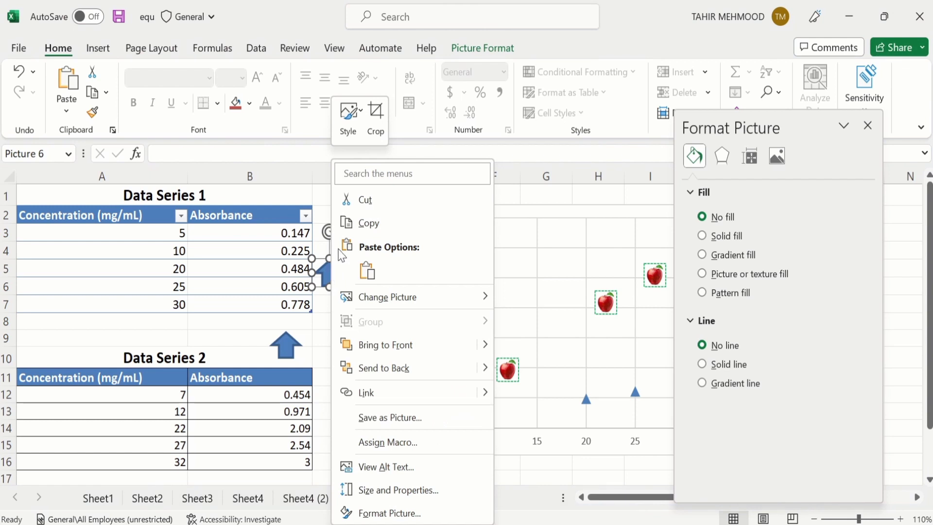
click(366, 225)
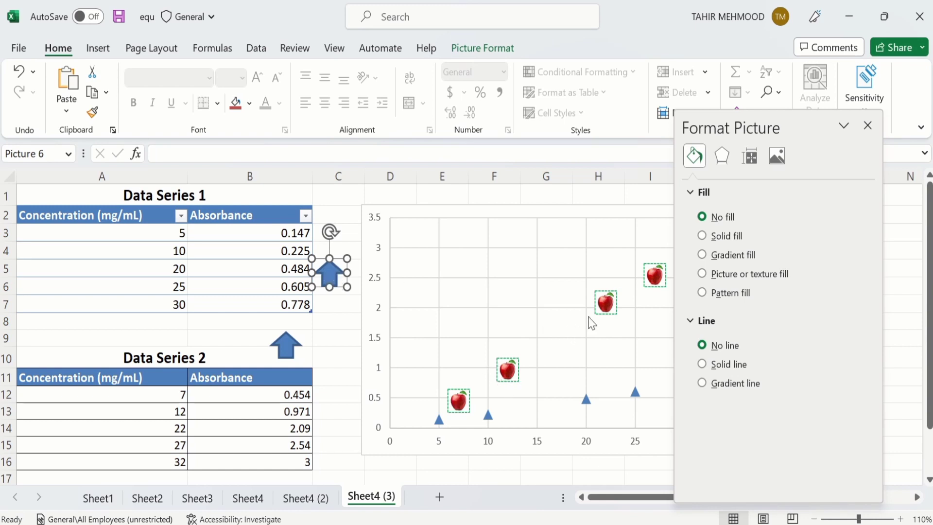
click(610, 303)
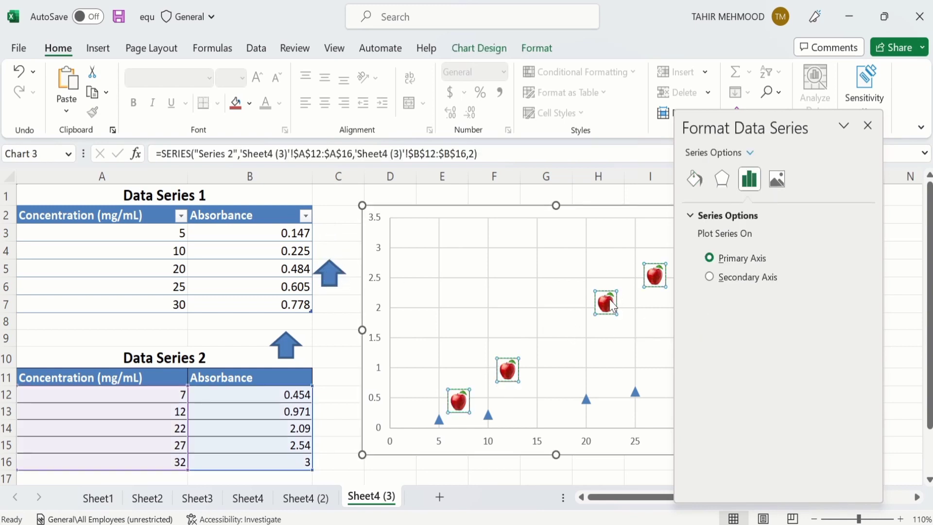
click(697, 184)
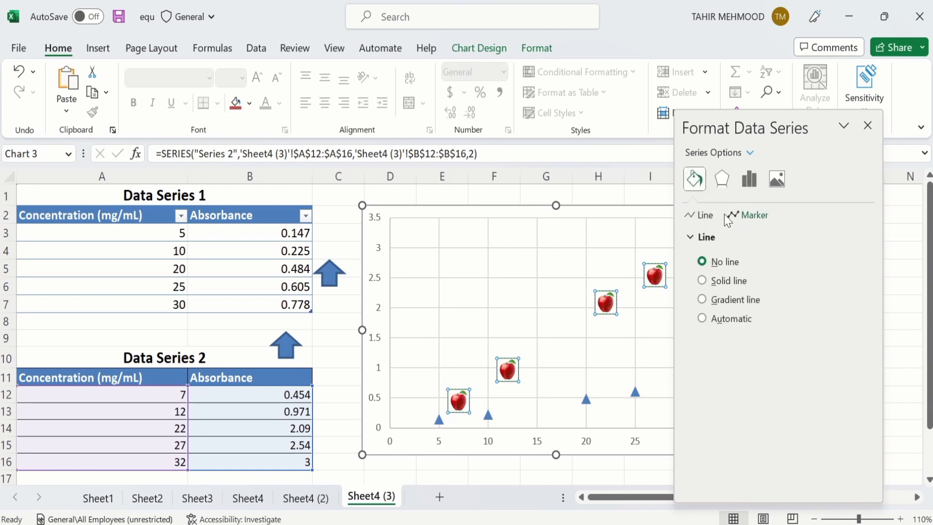
click(750, 217)
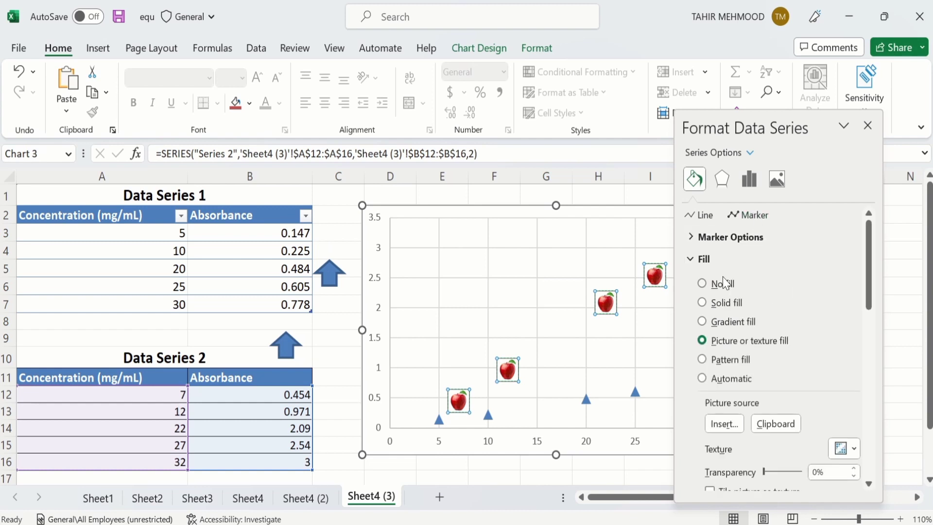
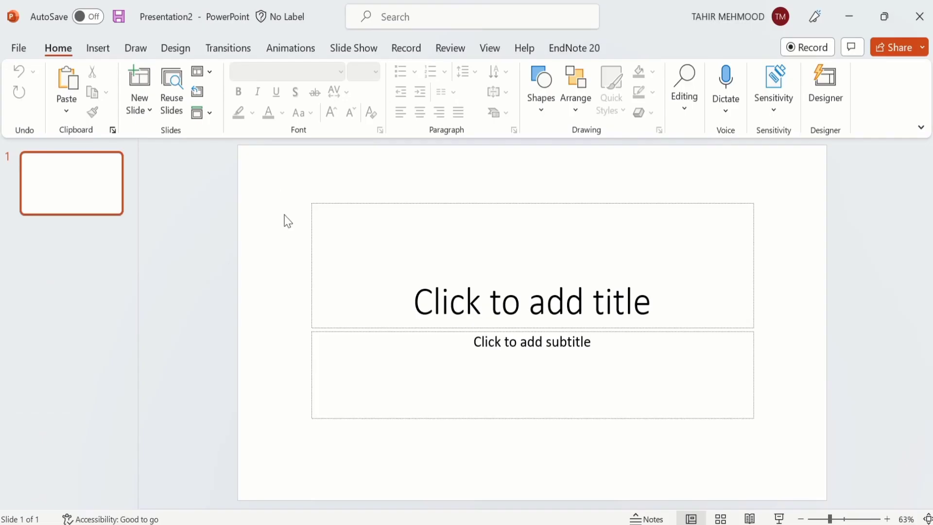
Step: In PowerPoint, insert the House symbol (Unicode 2302) into the slide's title placeholder
click(417, 296)
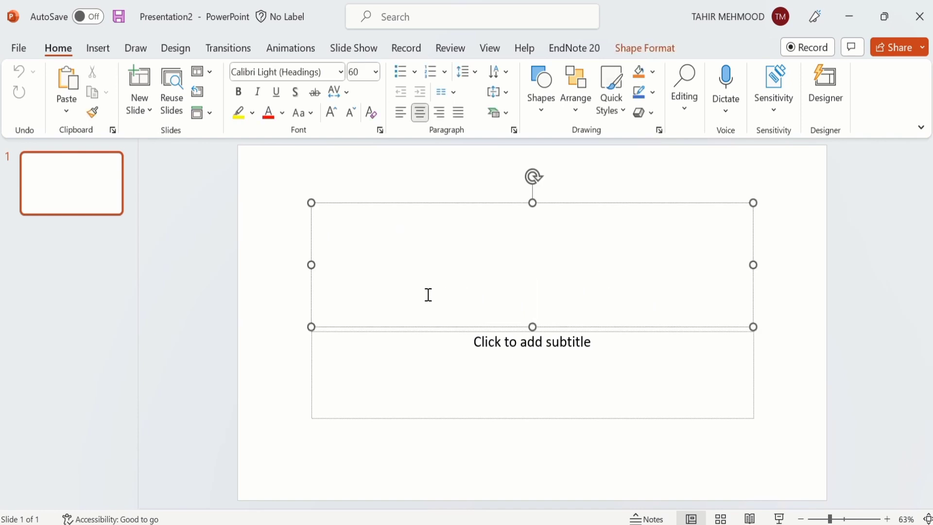
click(104, 46)
click(795, 123)
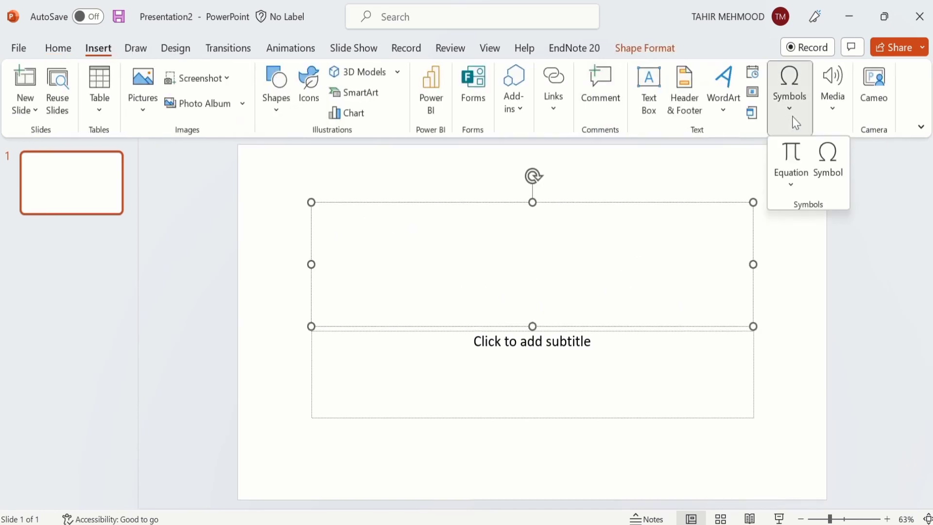
click(826, 164)
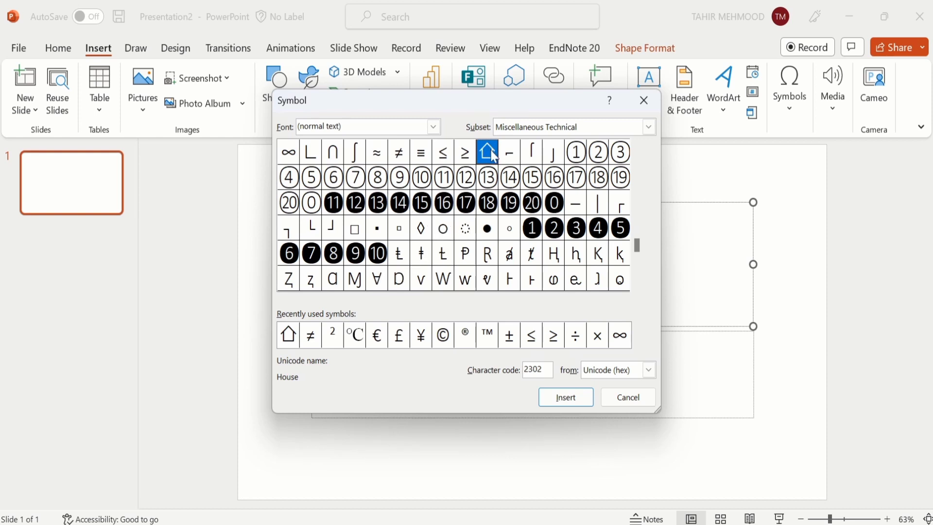
click(557, 397)
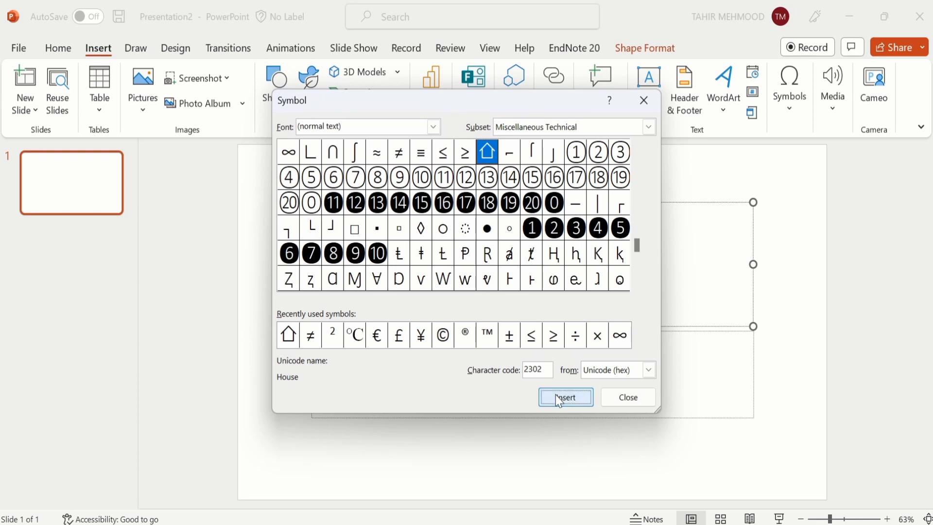
click(642, 399)
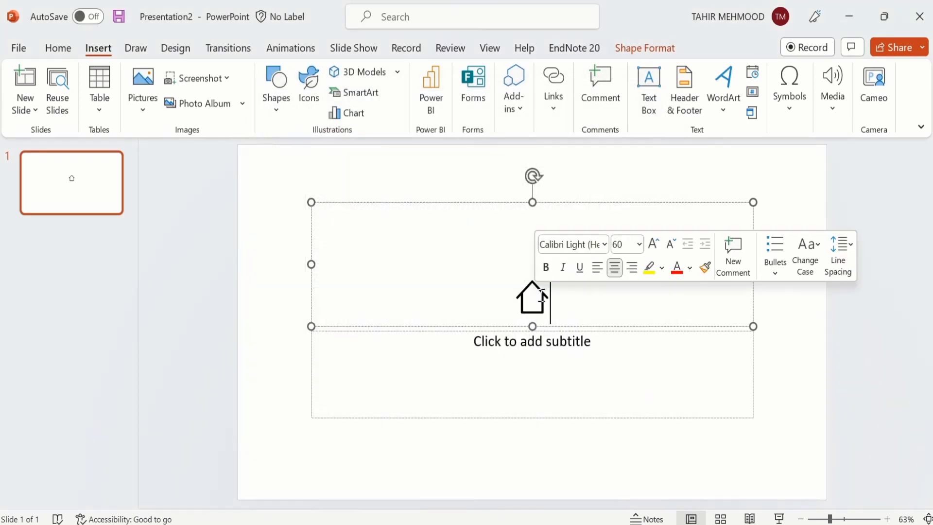
Step: Paste a copy of the house symbol onto the slide as a picture and copy that picture
drag(547, 293, 529, 296)
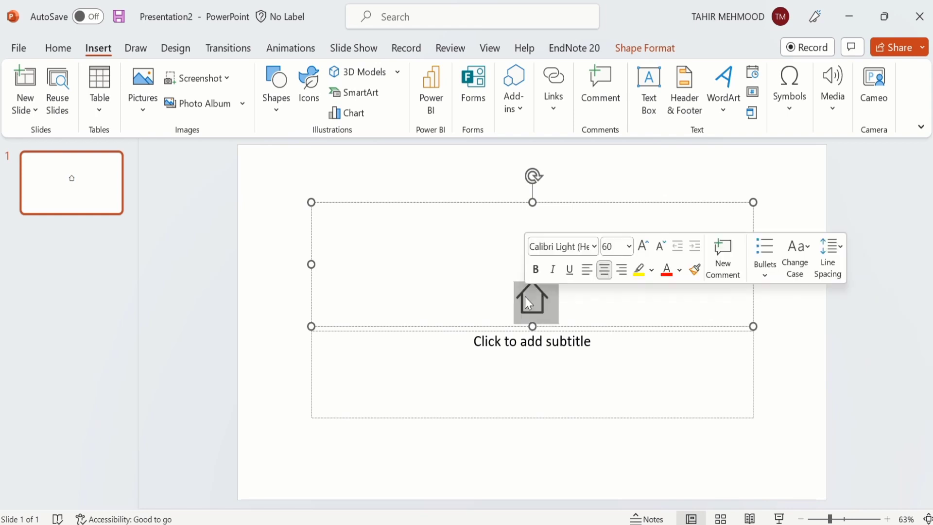
right_click(528, 303)
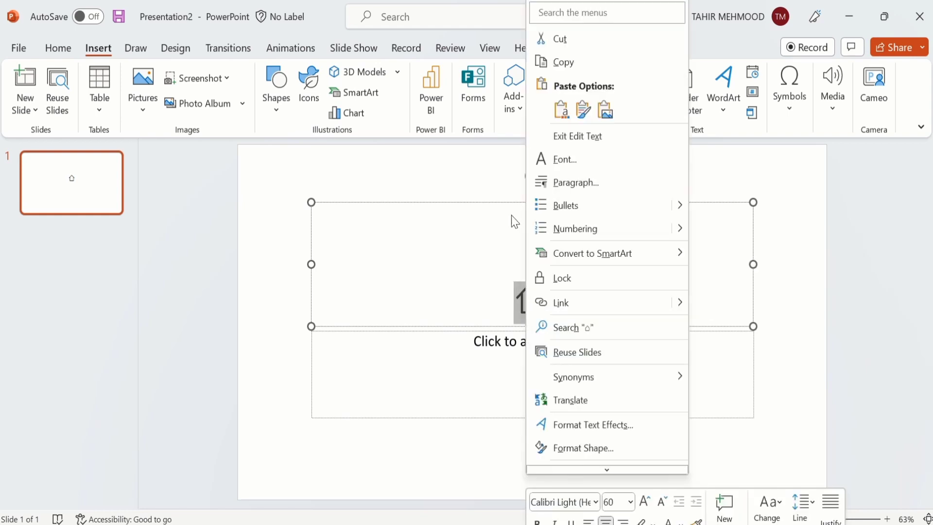
click(564, 63)
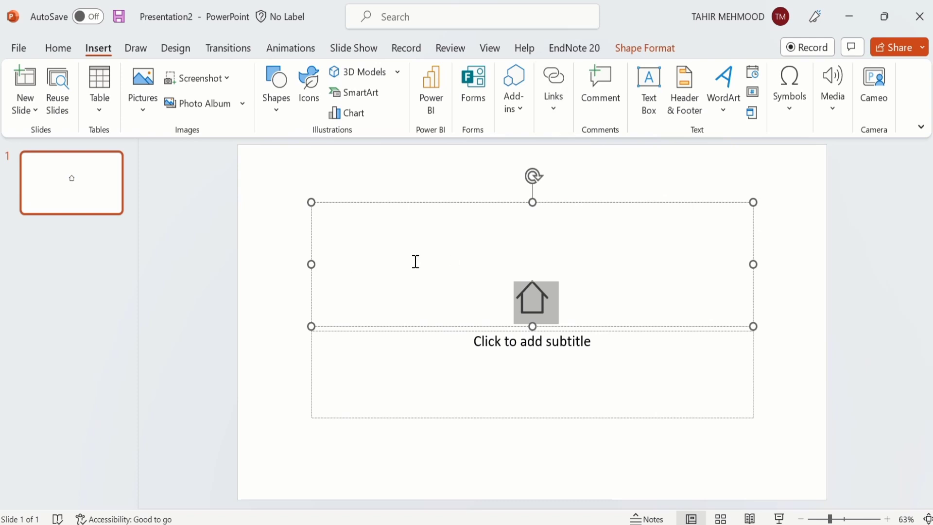
right_click(277, 261)
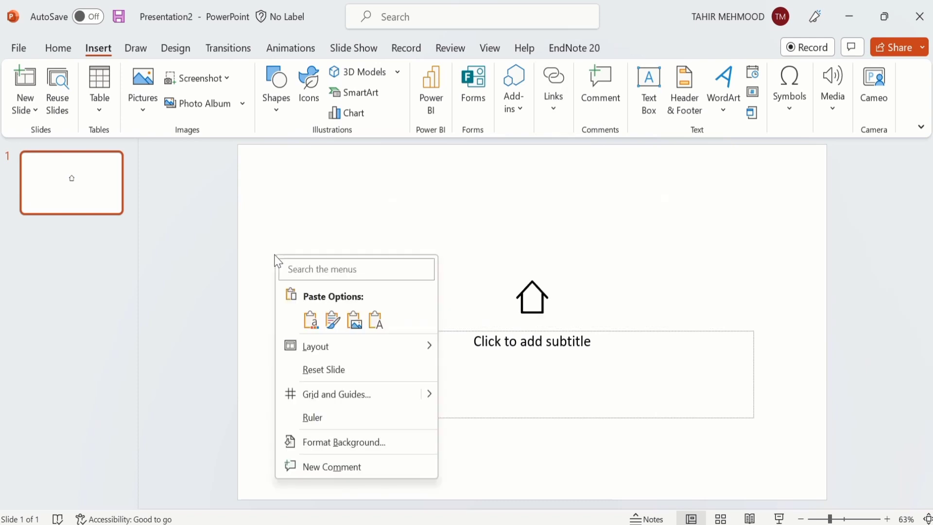
click(353, 320)
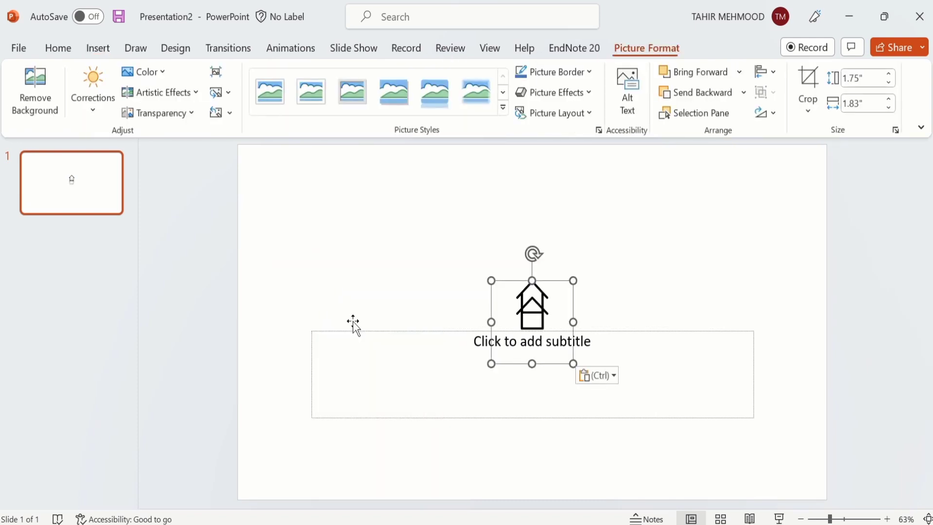
right_click(507, 322)
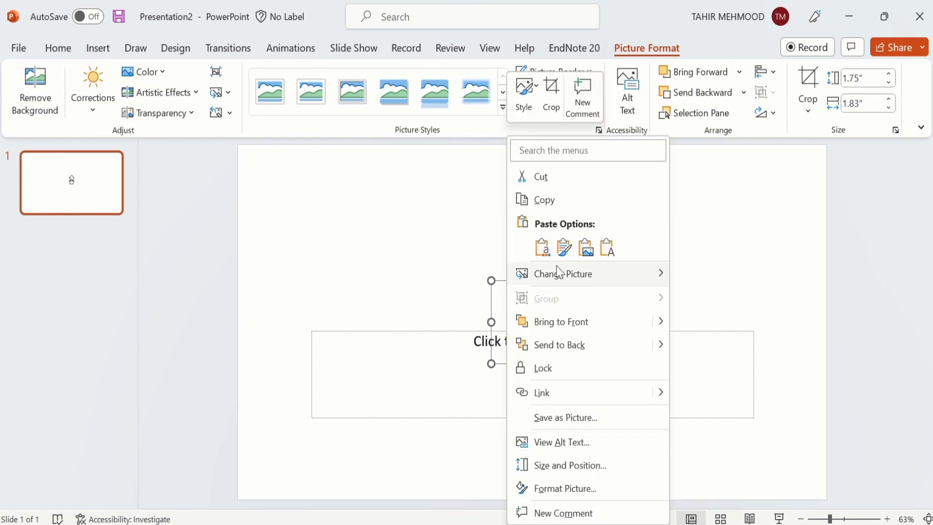
click(548, 200)
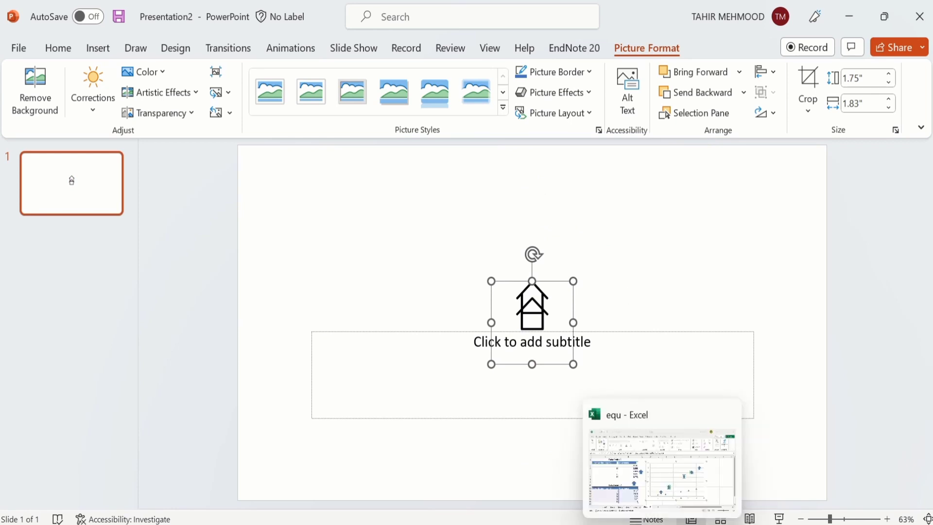
Step: Switch to the equ workbook in Excel and fill the Series 1 markers with the house picture from the clipboard
click(646, 519)
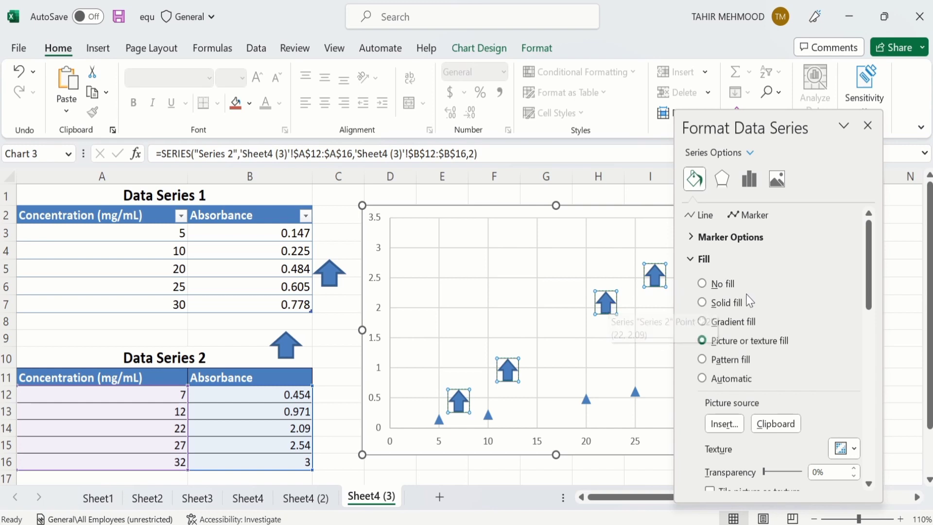
click(612, 305)
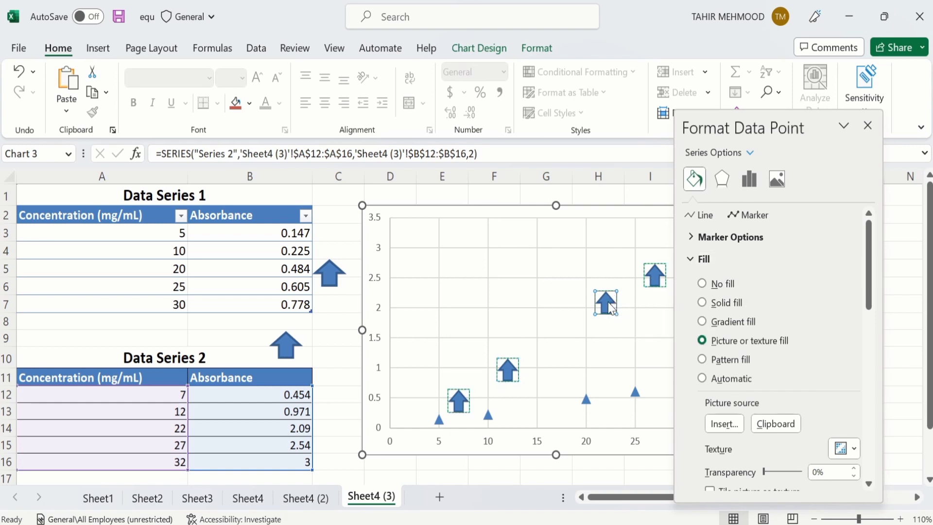
click(635, 394)
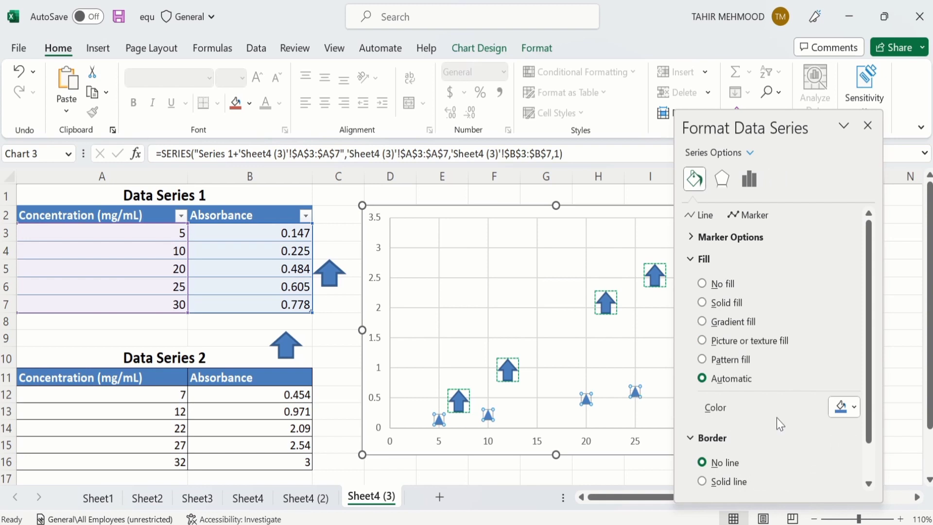
click(701, 339)
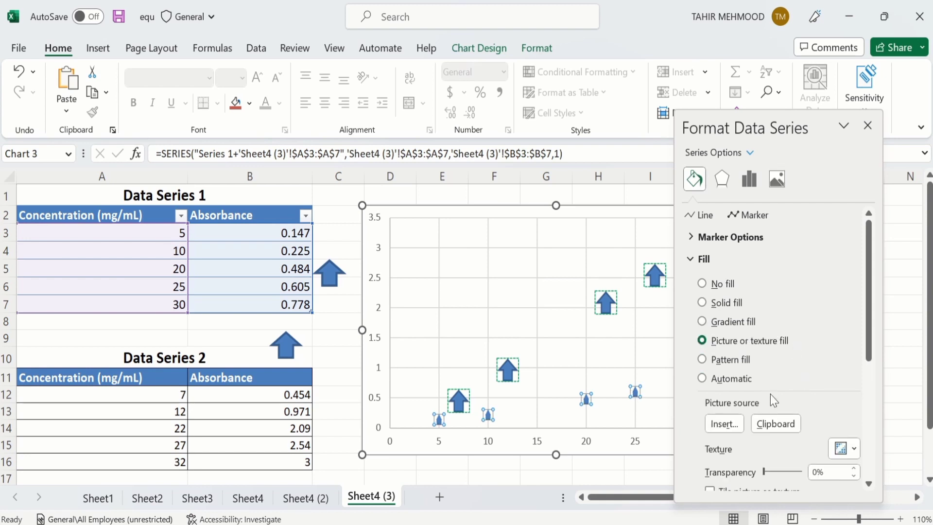
click(776, 426)
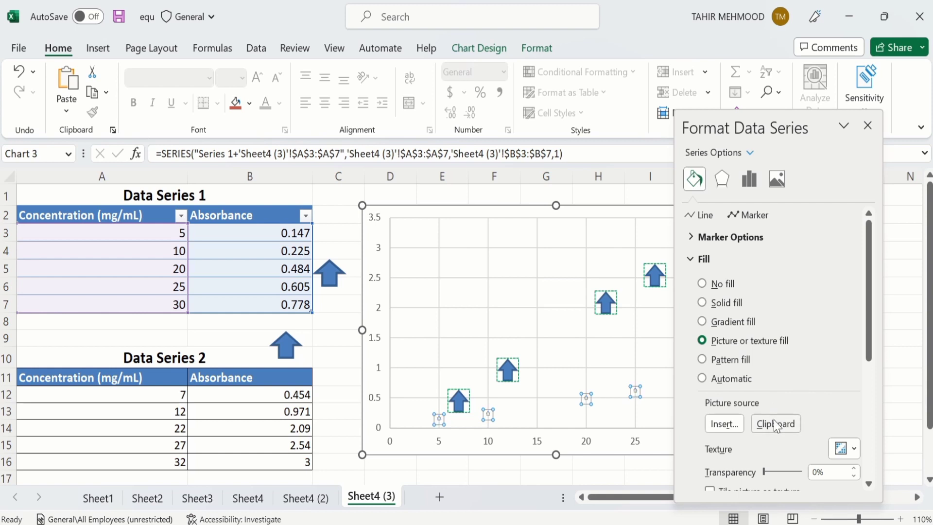
Step: Increase the built-in marker size of Series 1 to 23
mouse_move(694, 522)
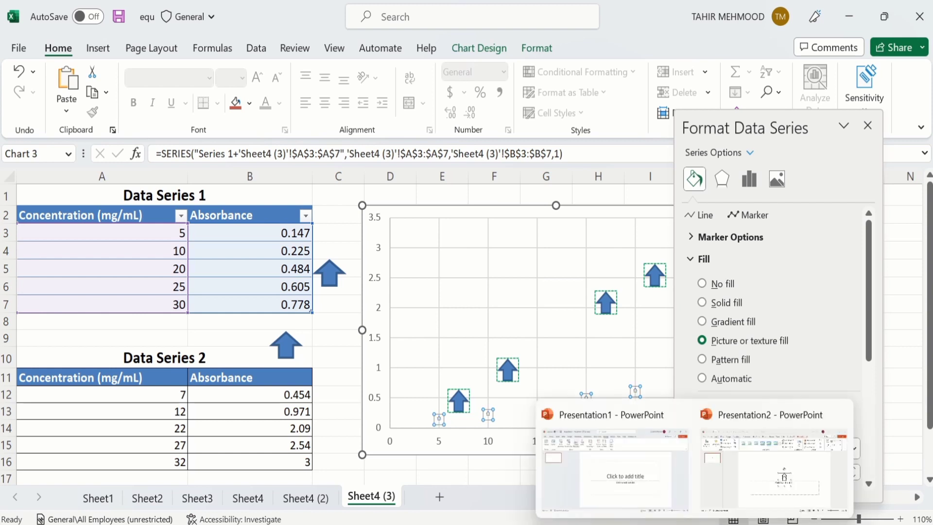
mouse_move(632, 508)
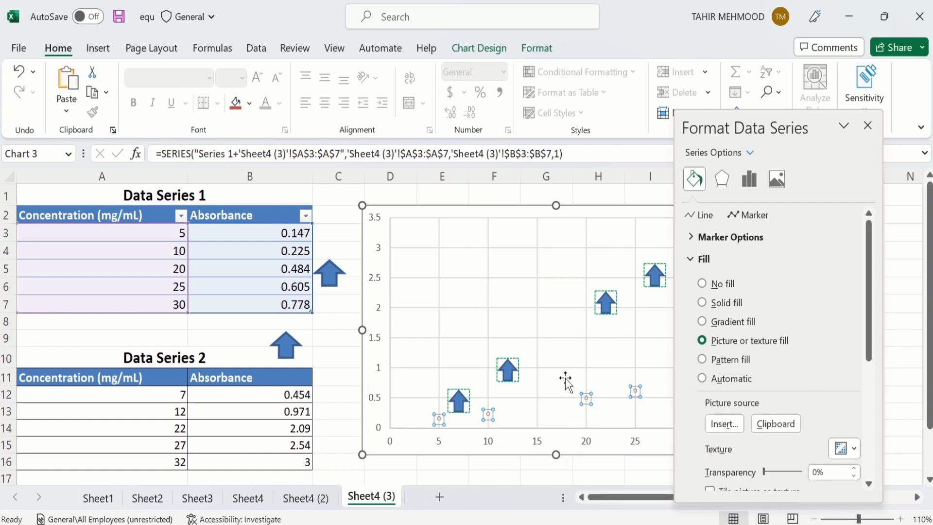
mouse_move(586, 401)
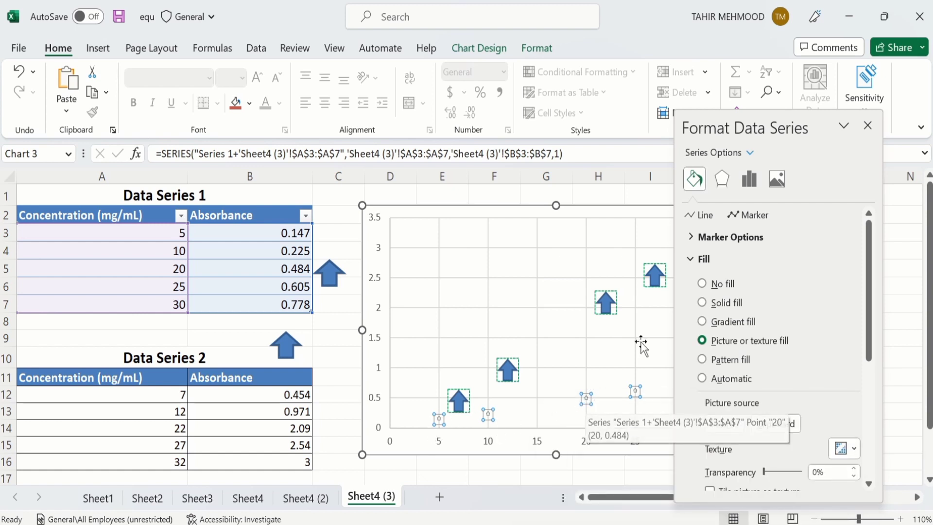
click(731, 236)
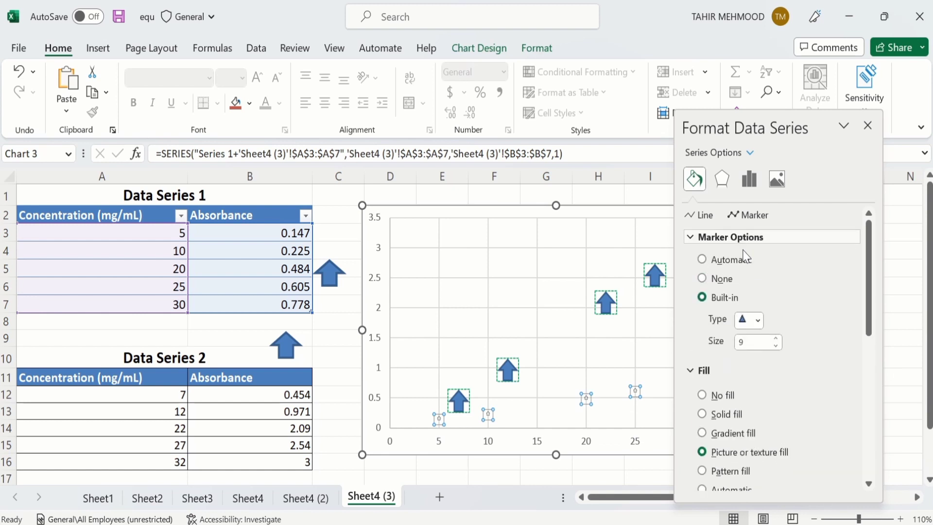
click(777, 339)
click(777, 339)
click(777, 340)
click(777, 340)
click(775, 339)
click(775, 339)
click(775, 338)
click(776, 339)
click(776, 338)
click(776, 339)
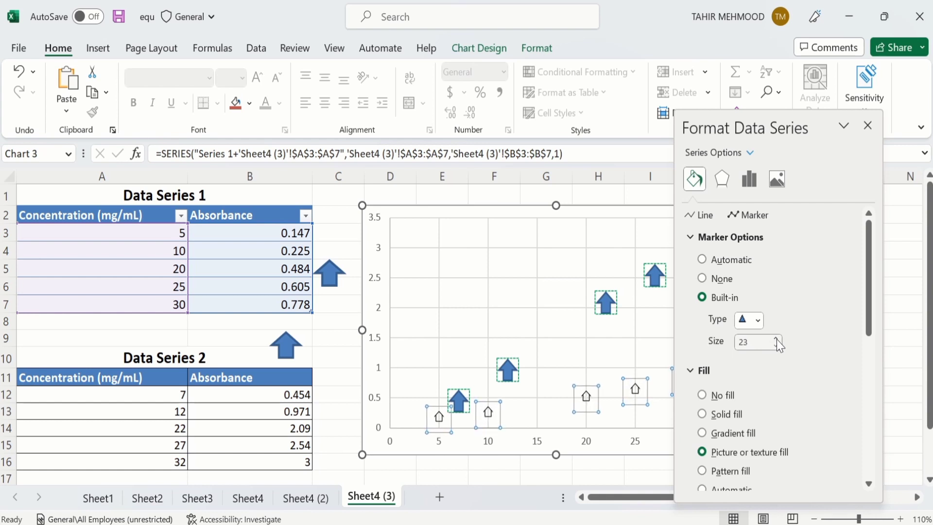